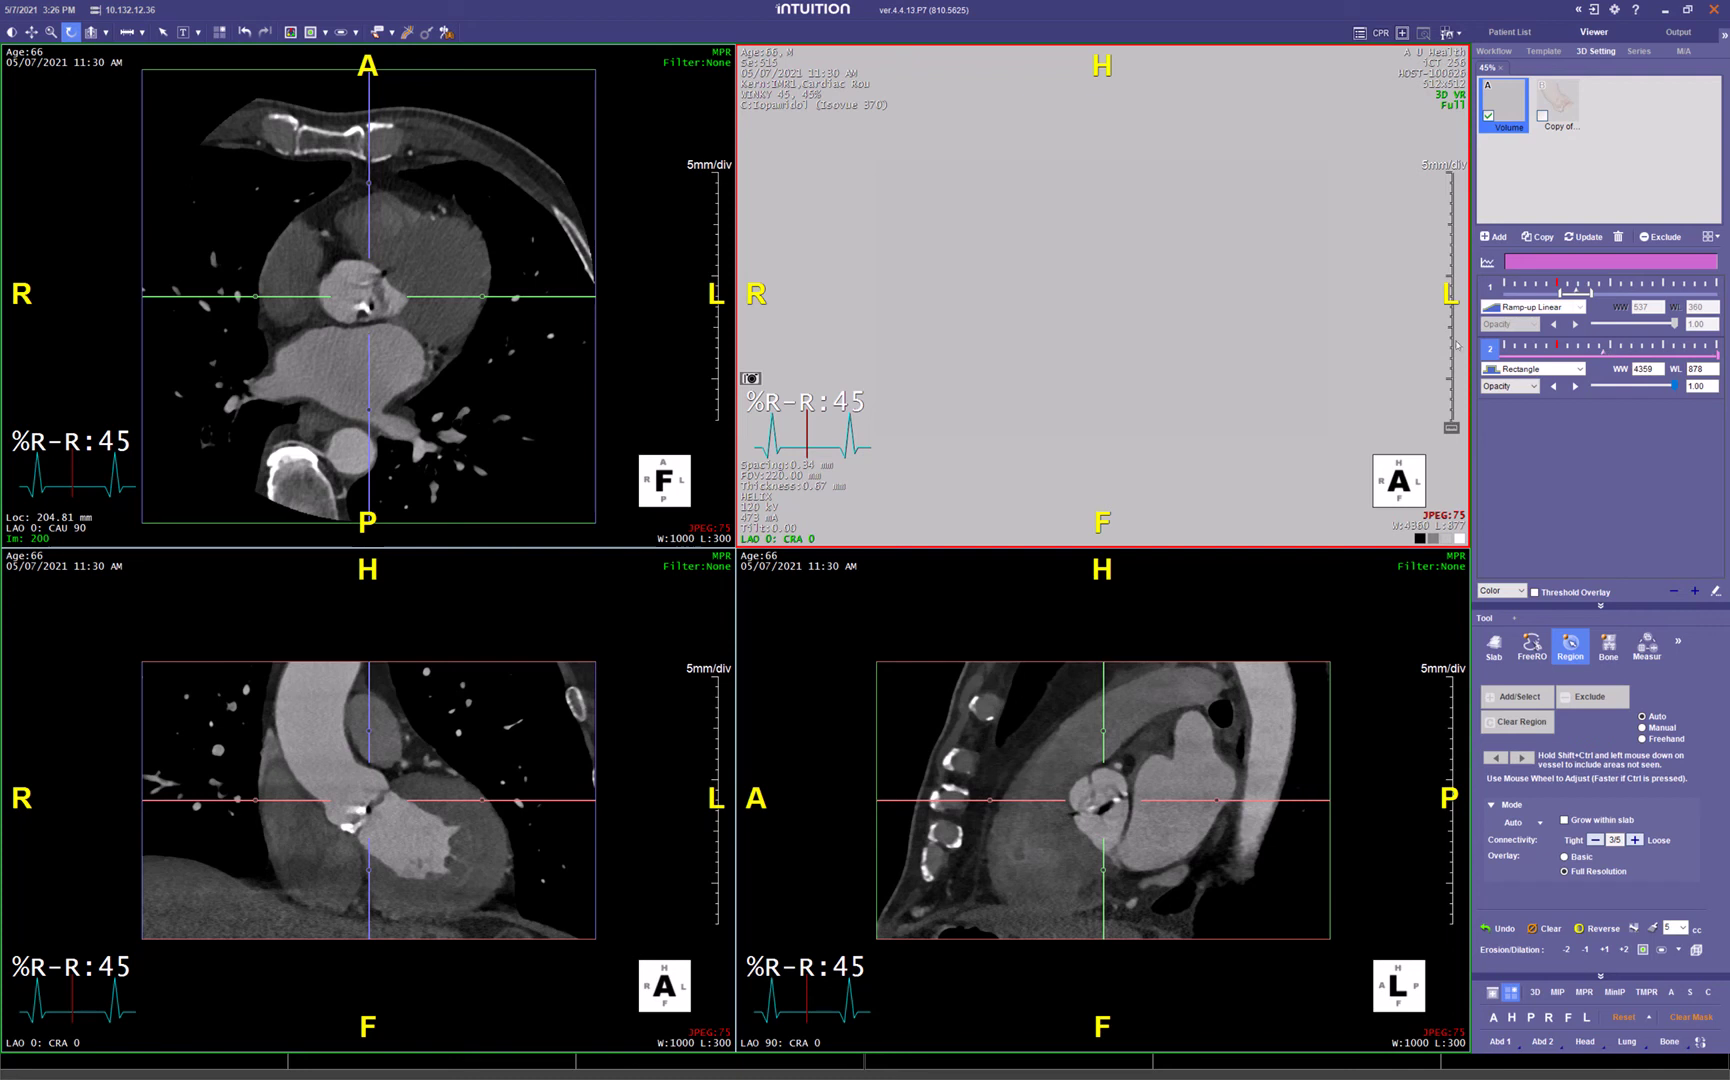
Show the 'Copy of...' volume zoomed in the 3D view and display the TAVR workflow steps.
left_click(1543, 116)
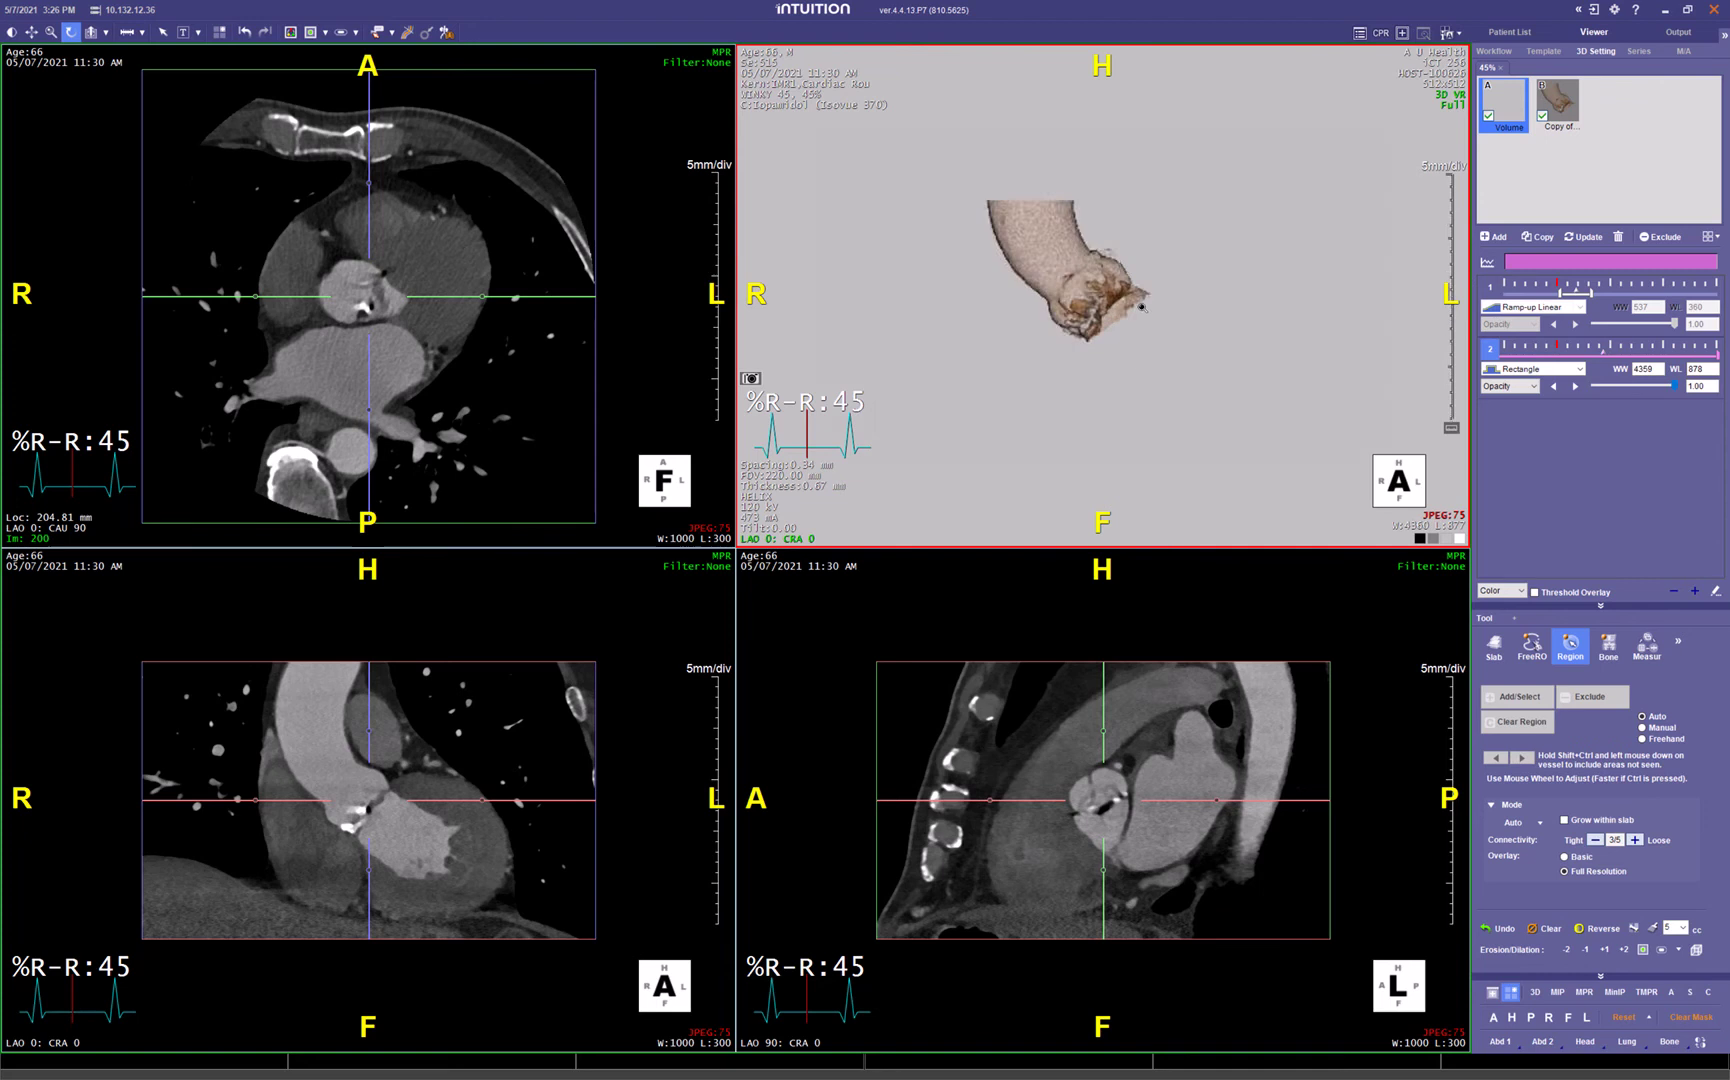
scroll(1122, 375, "up", 5)
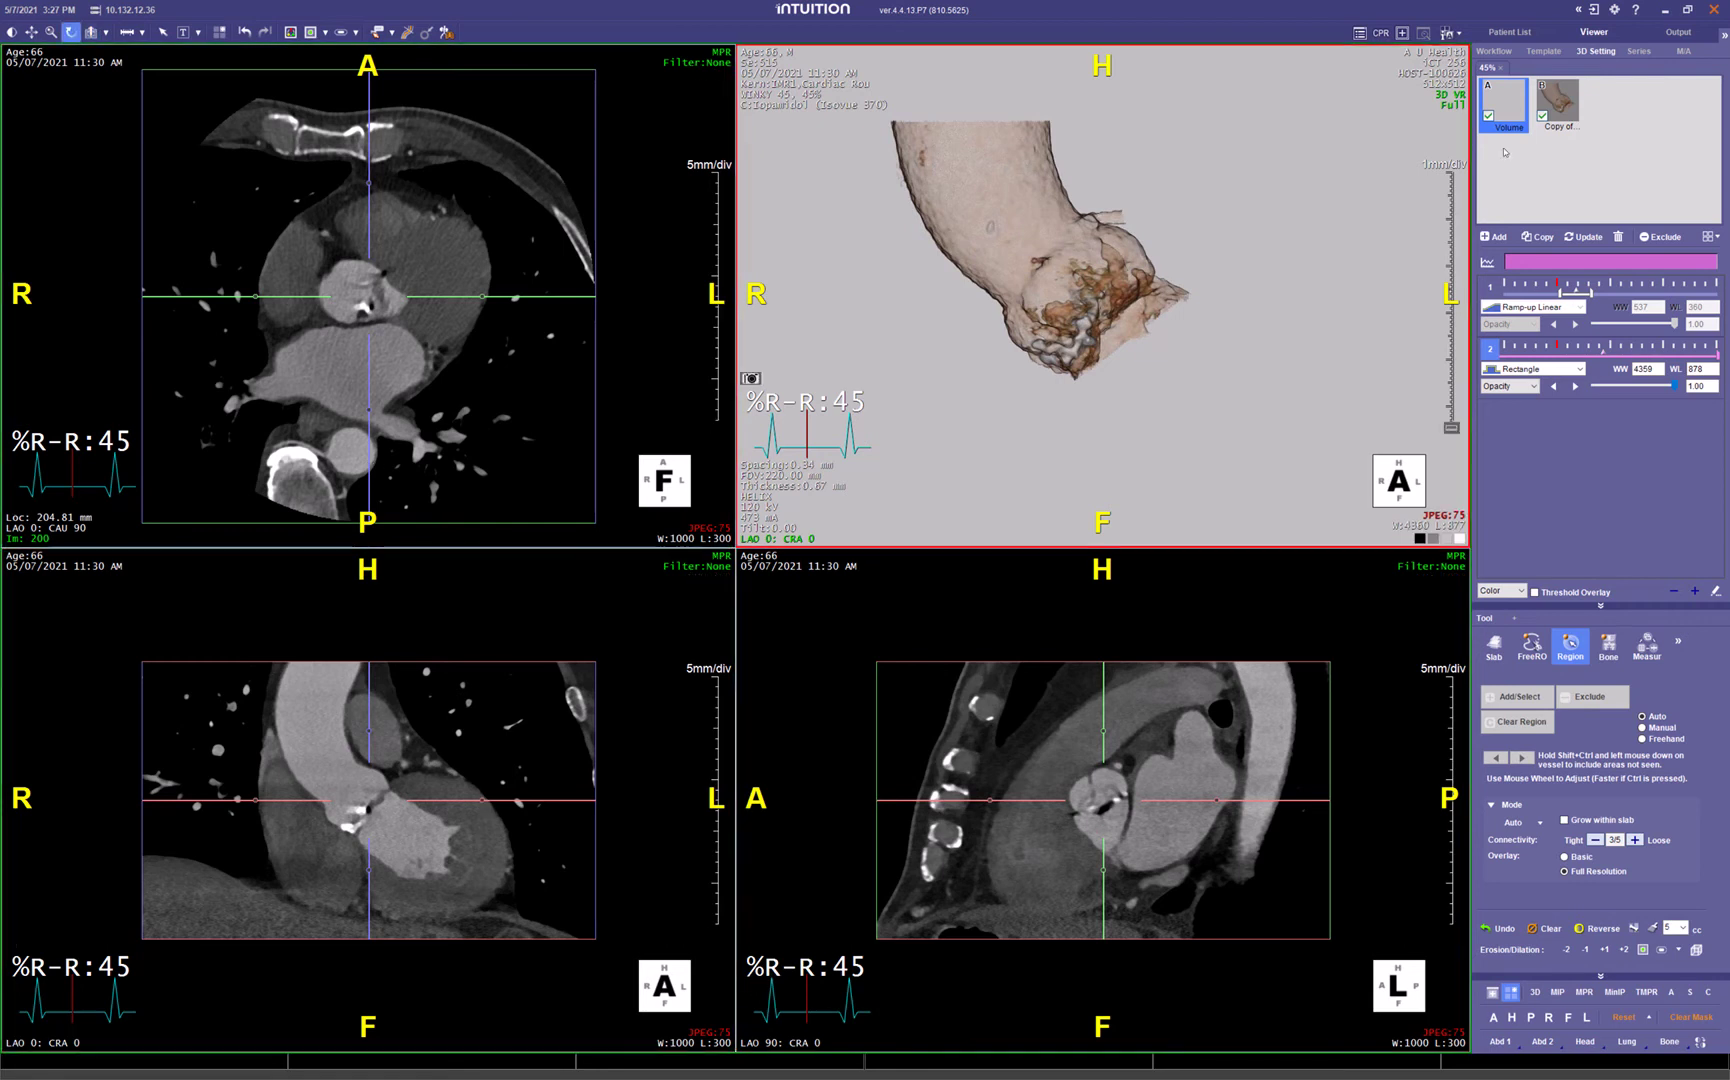
left_click(1494, 51)
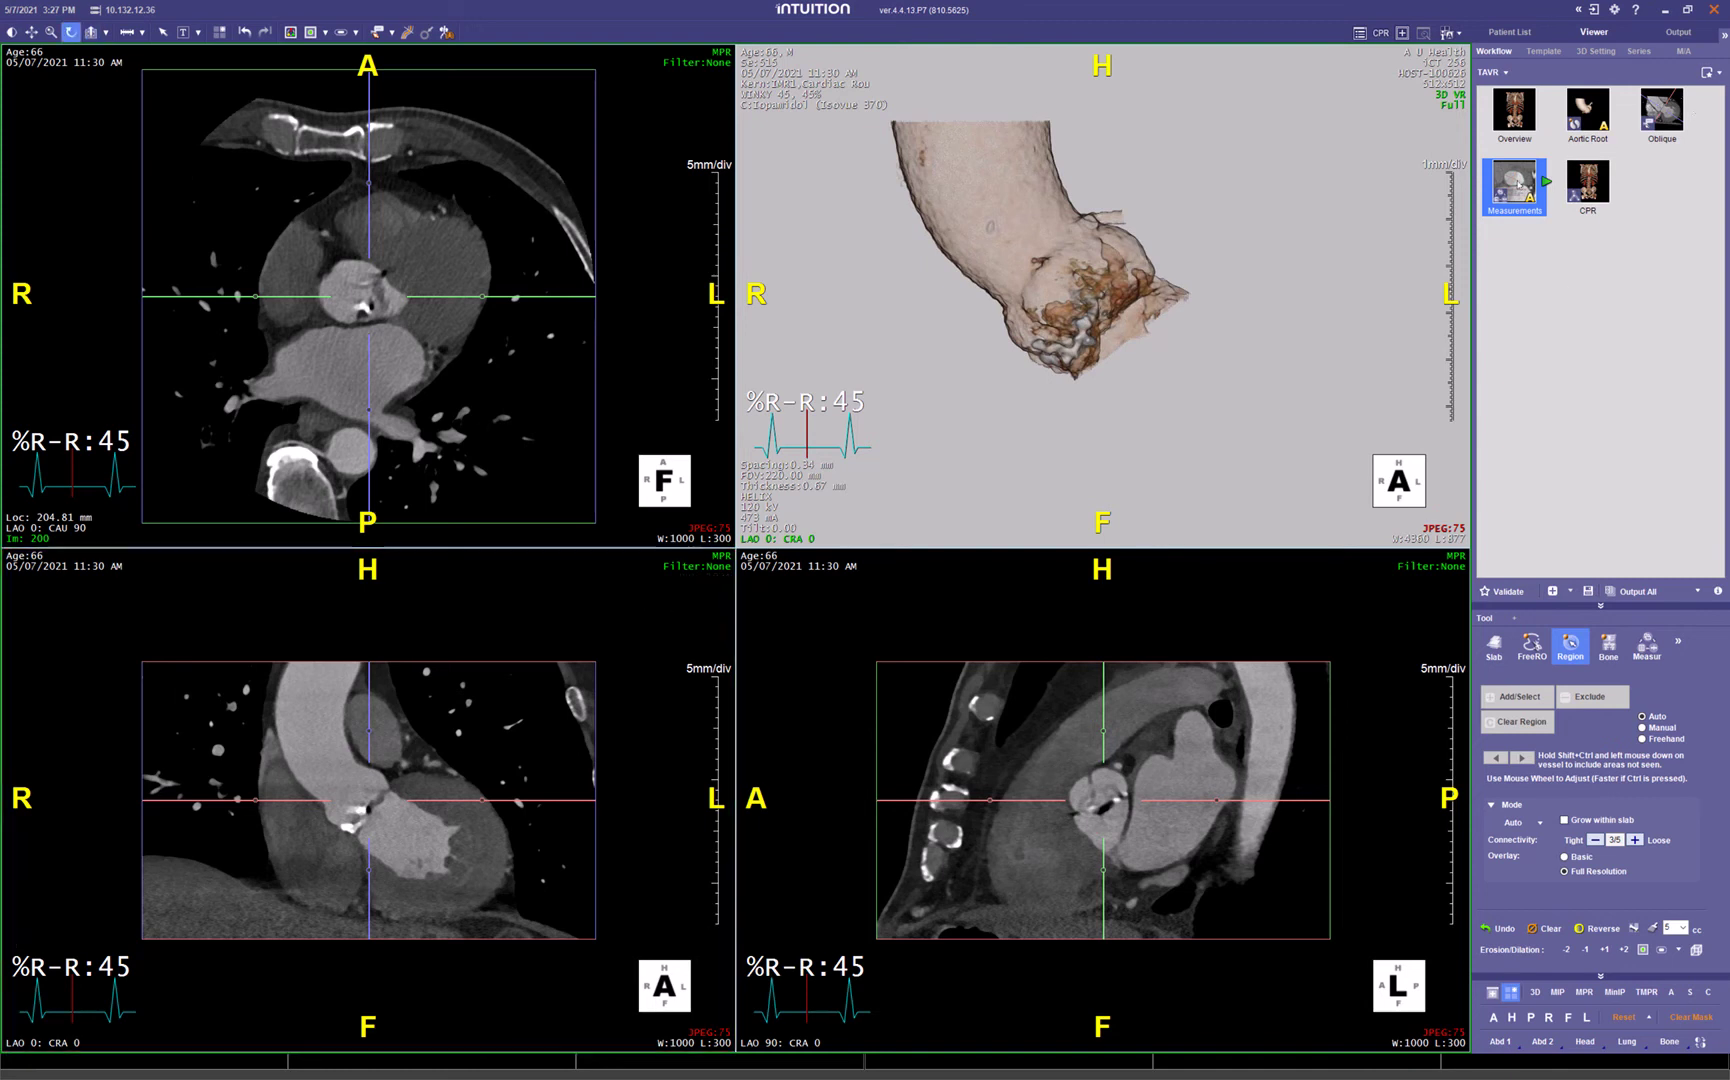
Open the Measurements step to load the General TAVR protocols and their instructions.
left_click(1516, 184)
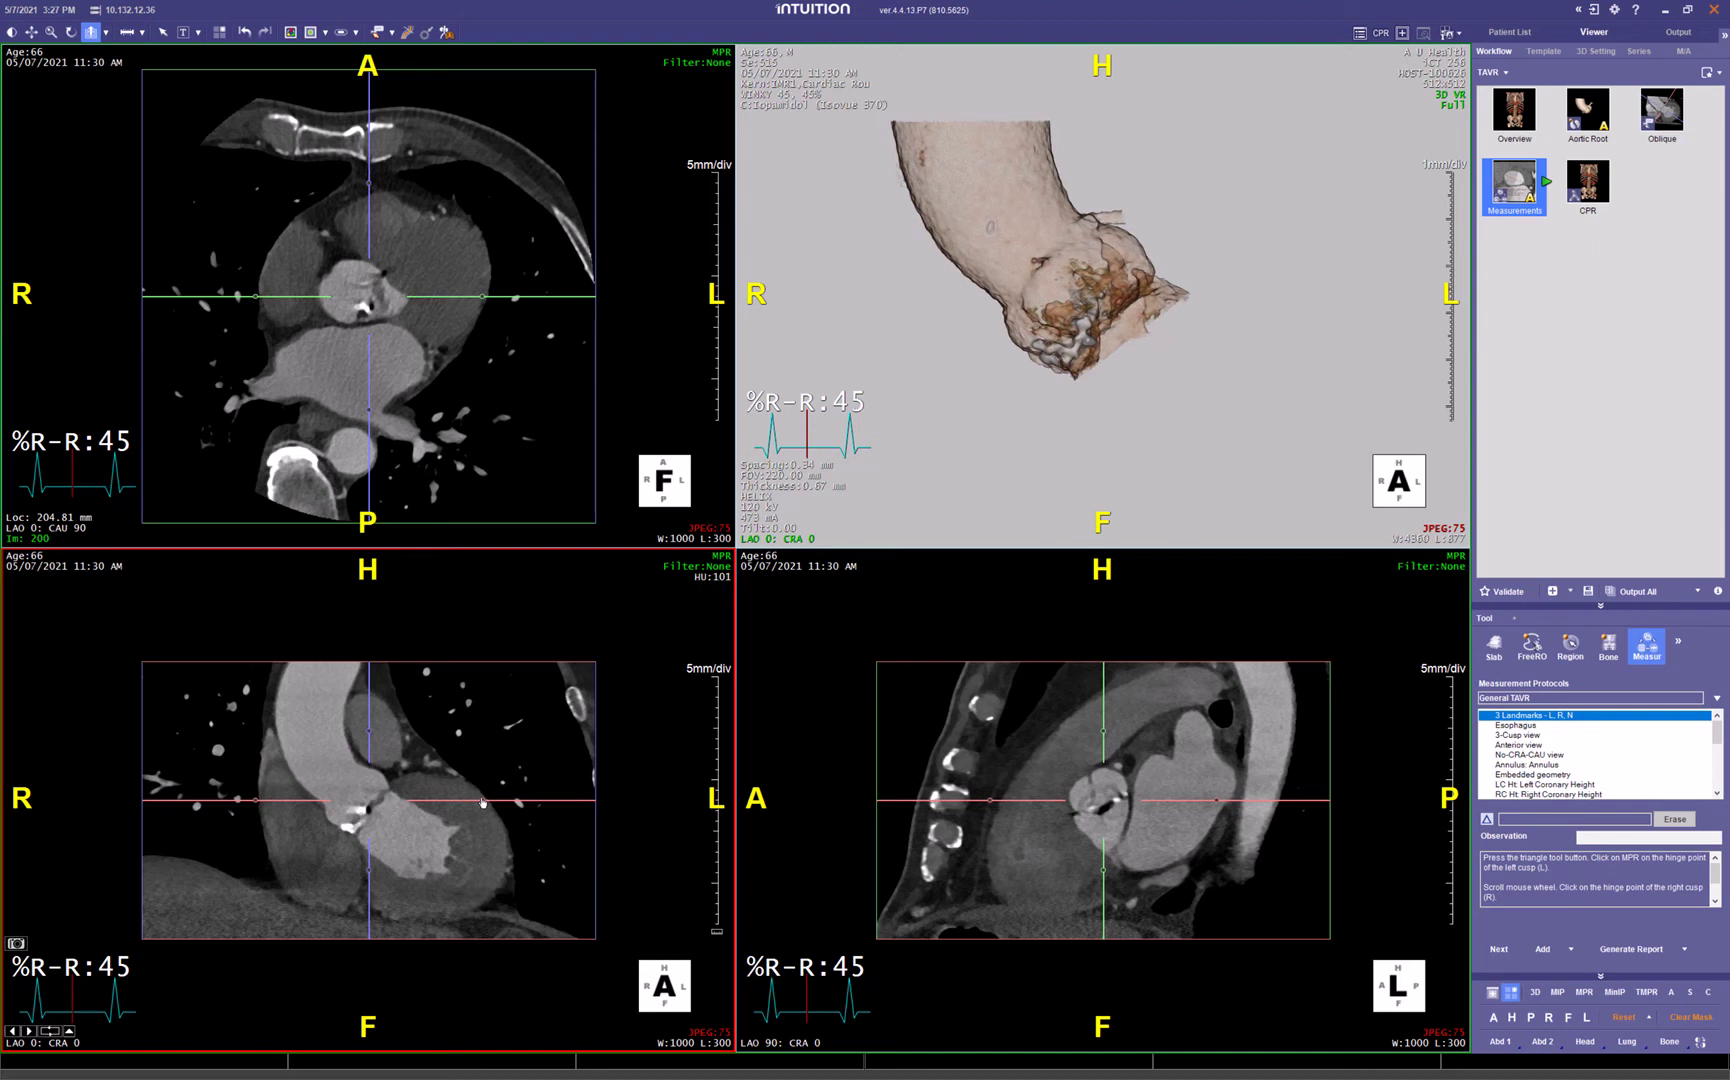
Tilt the MPR reference planes along the aortic root axis in the coronal and sagittal views.
scroll(482, 805, "down", 2)
left_click_drag(482, 805, 485, 693)
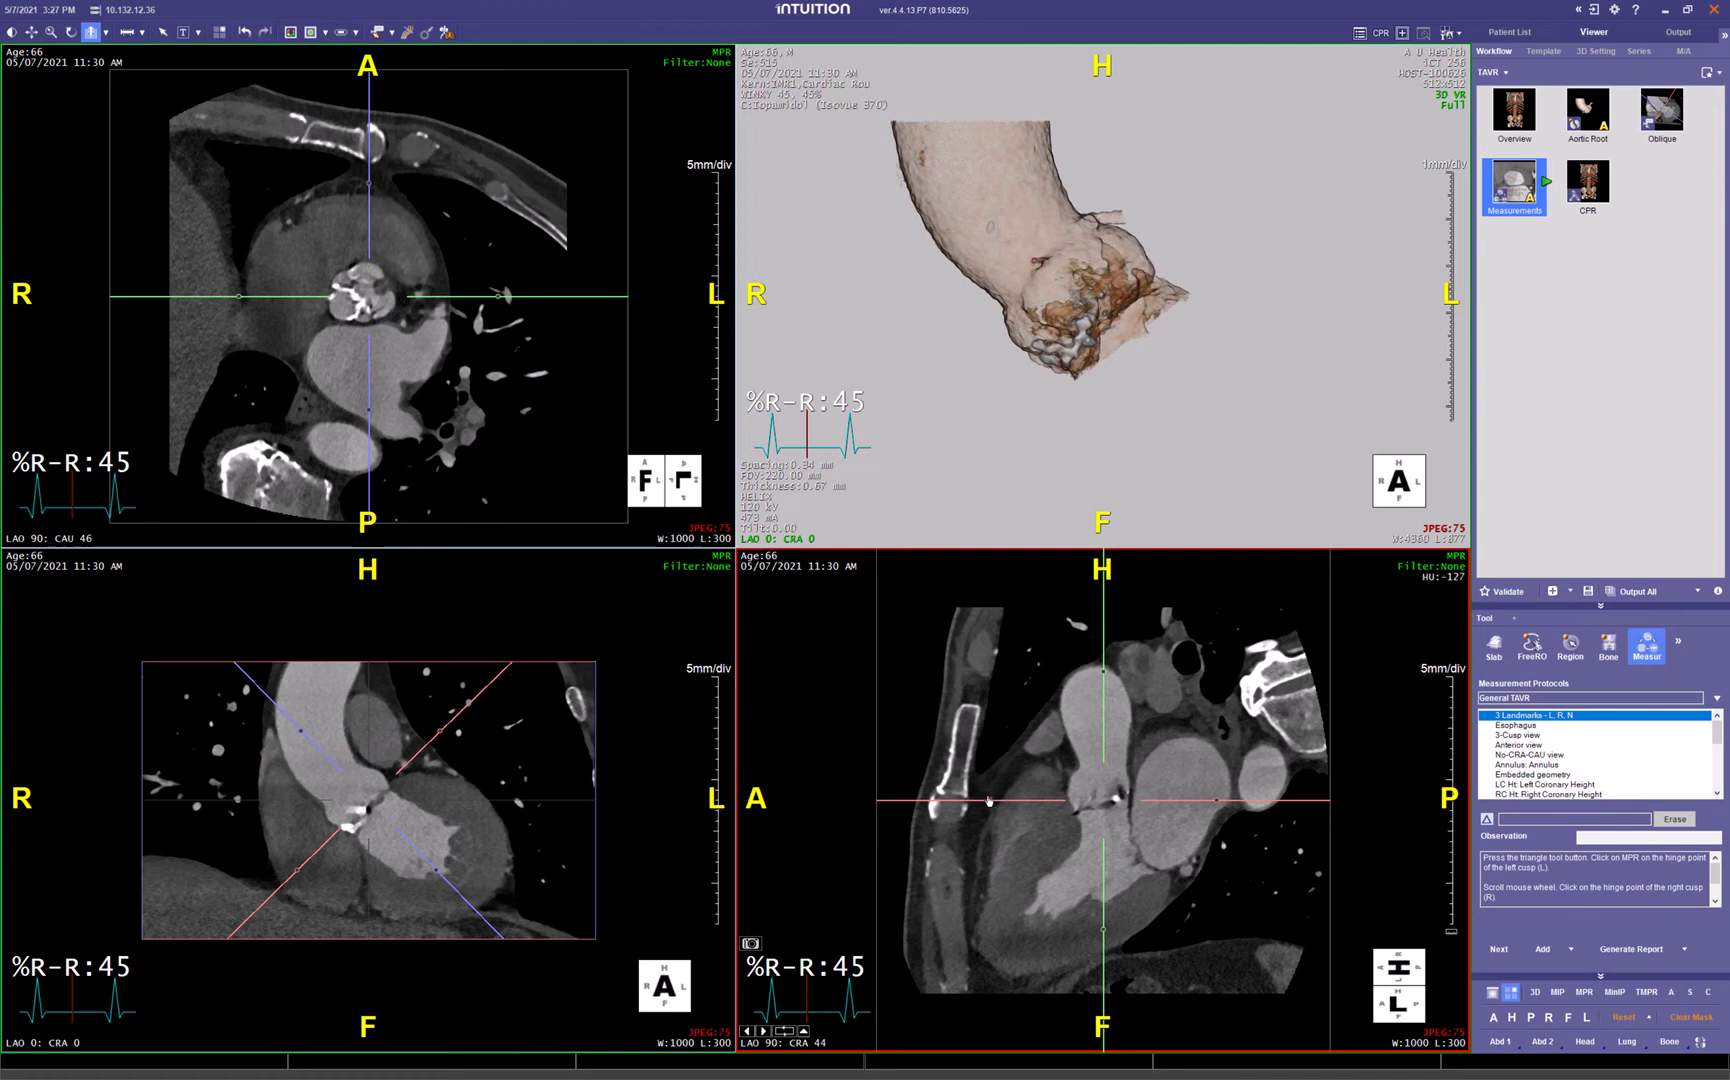
left_click_drag(990, 805, 990, 800)
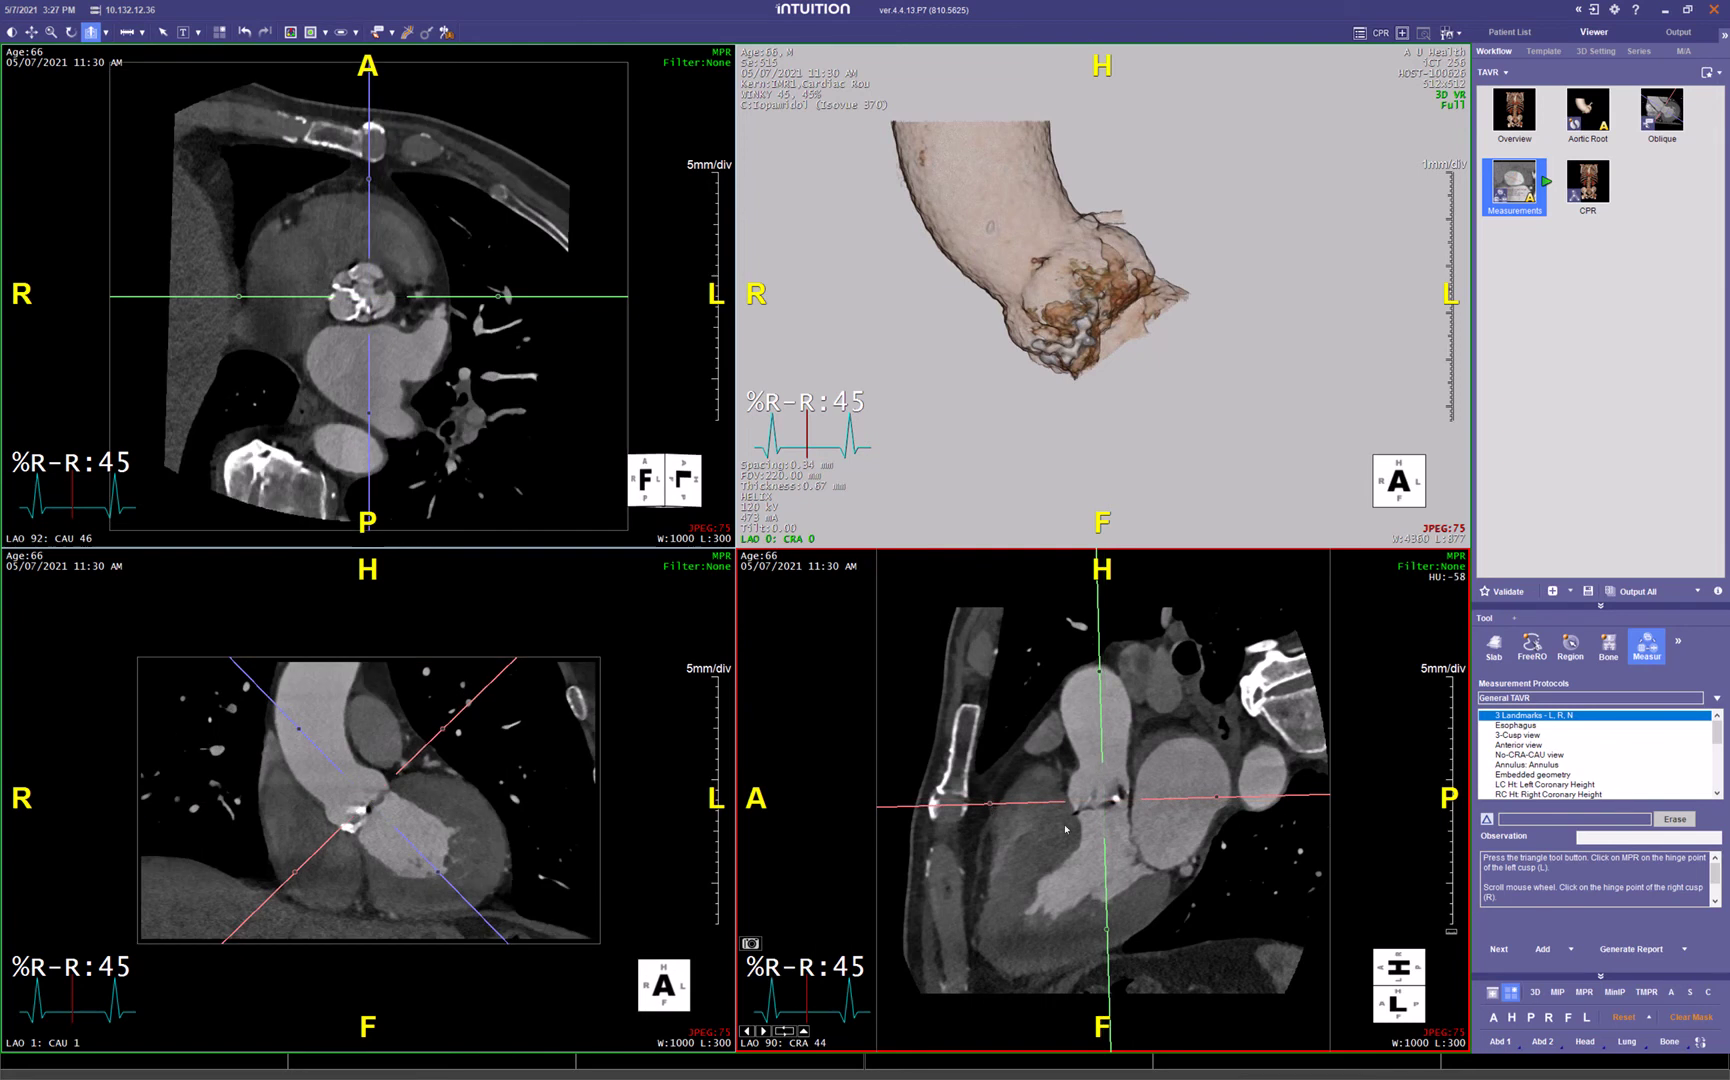
scroll(352, 344, "up", 3)
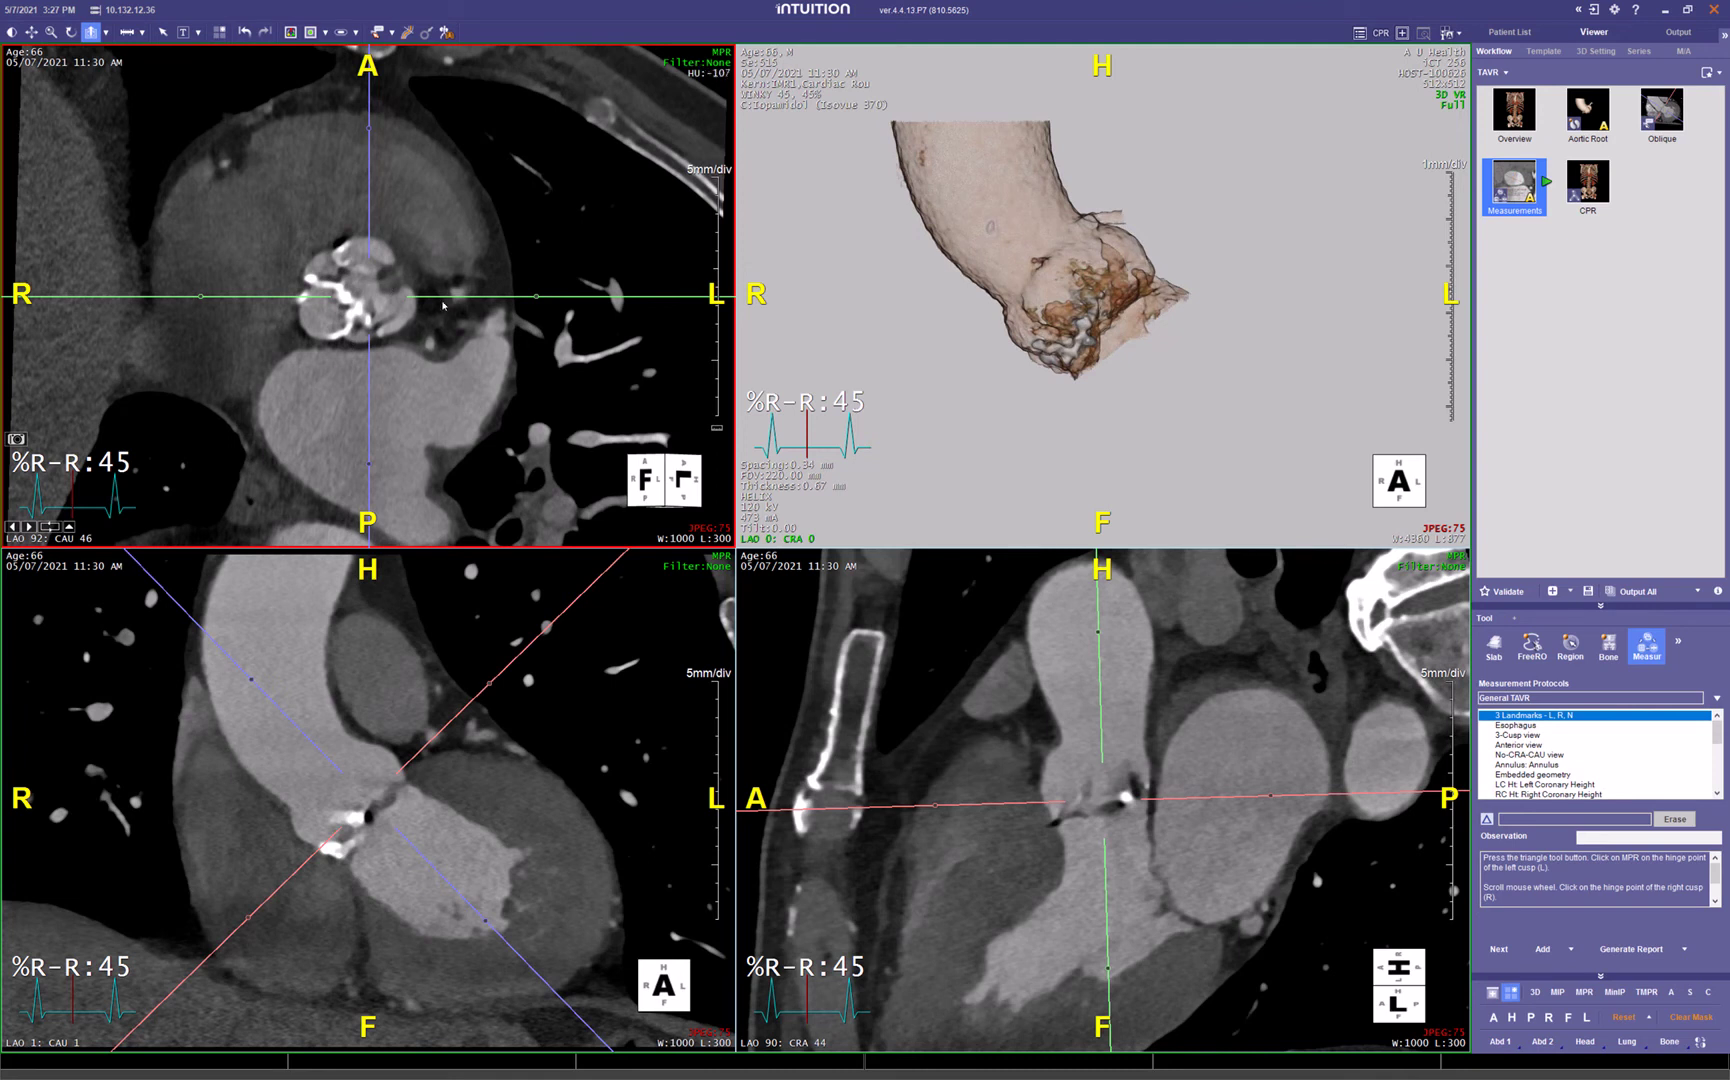
Step the axial slice down to the valve level and magnify the MPR views around it.
scroll(443, 305, "down", 1)
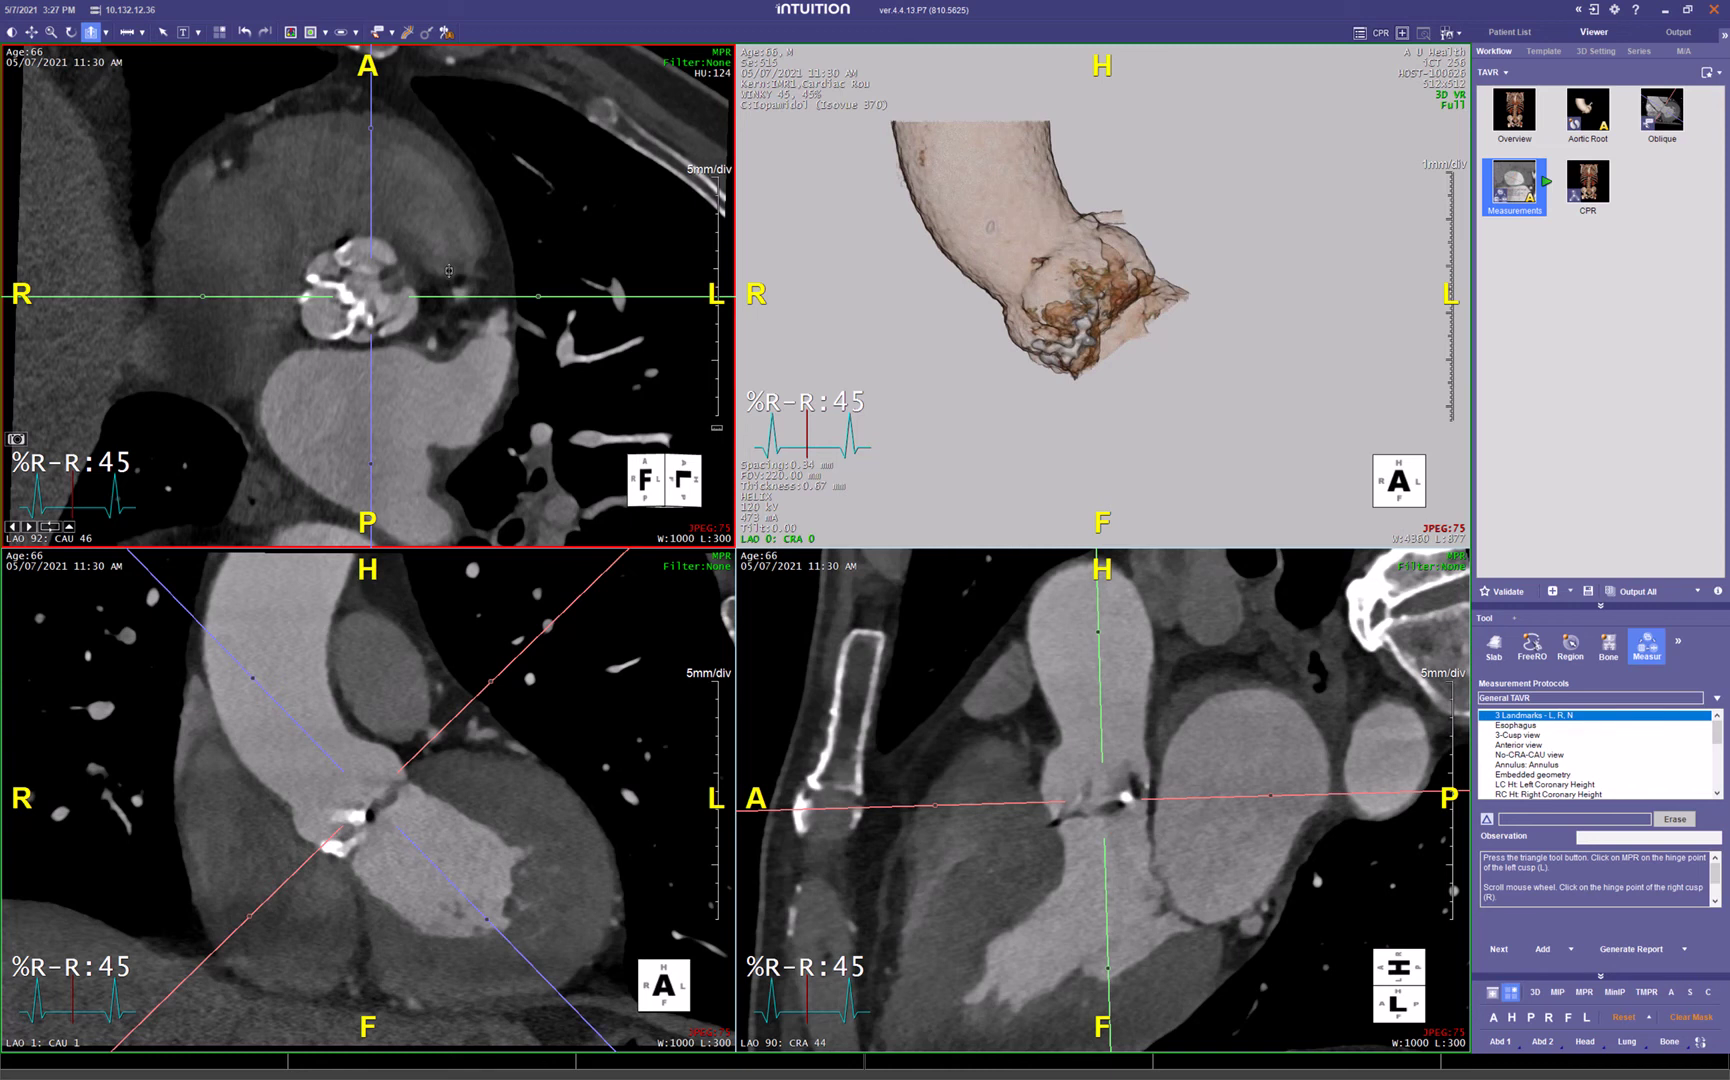
scroll(449, 270, "down", 5)
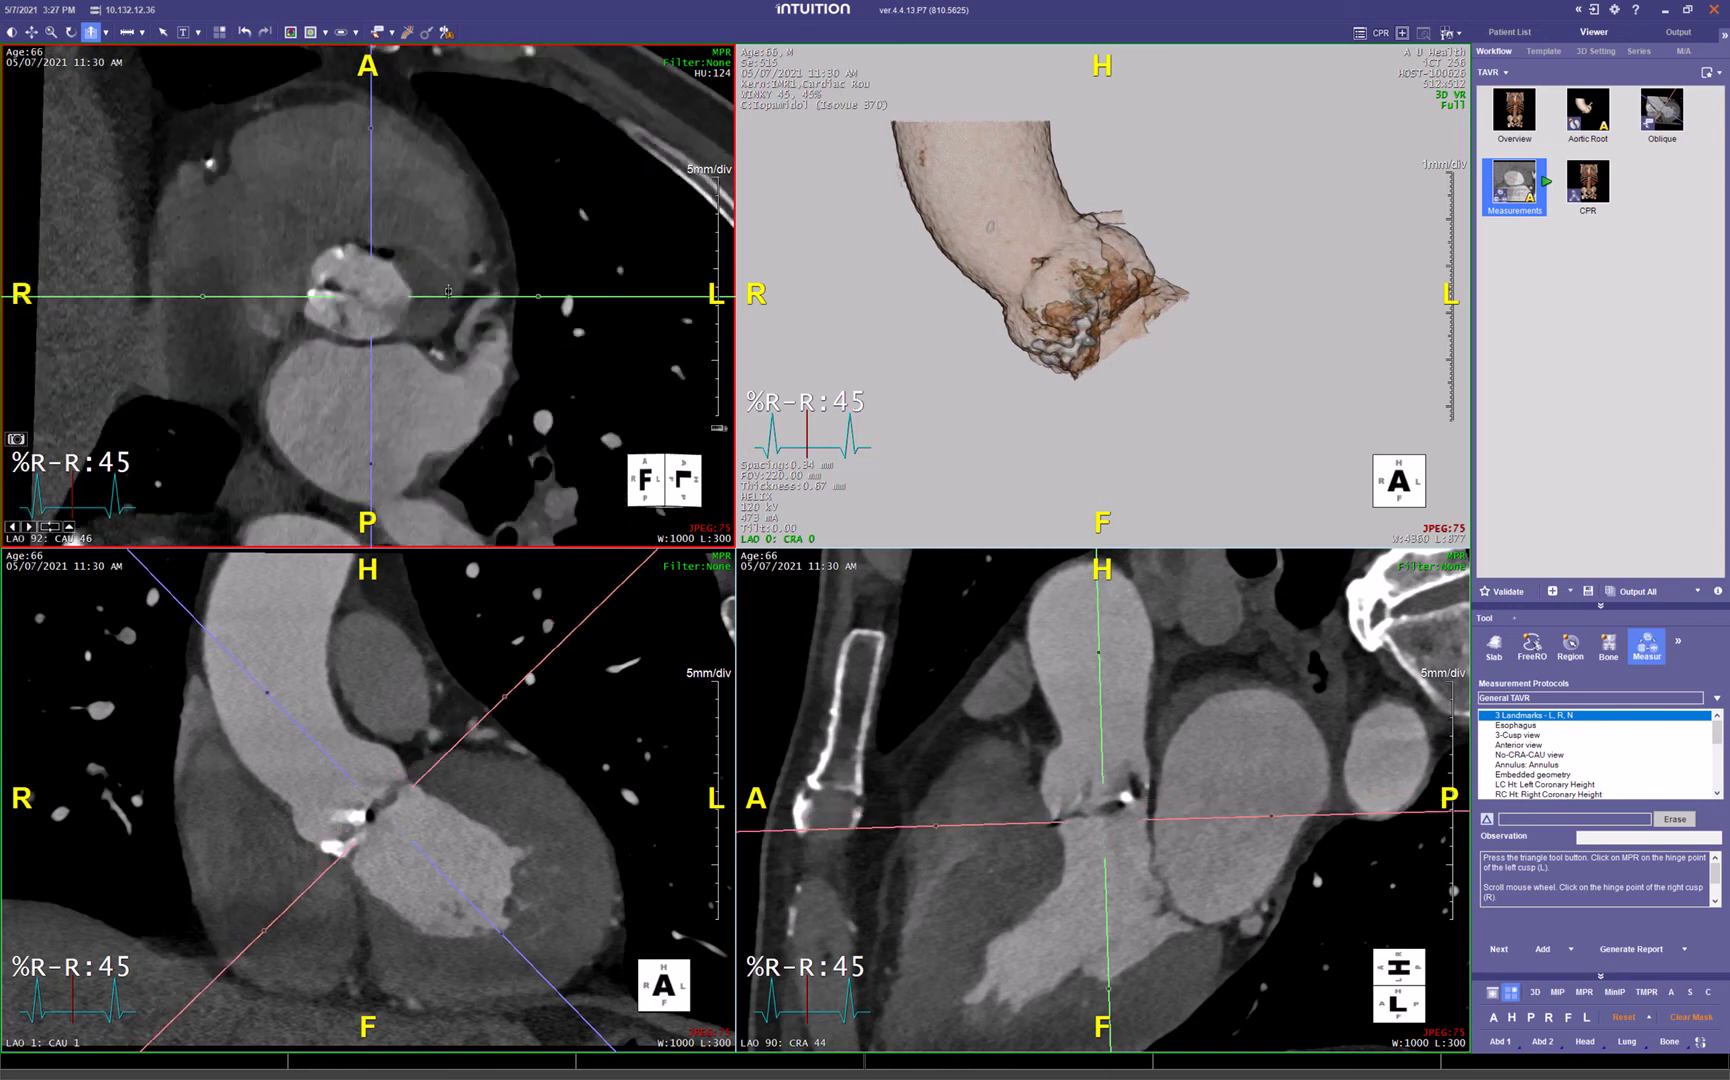
scroll(448, 291, "down", 3)
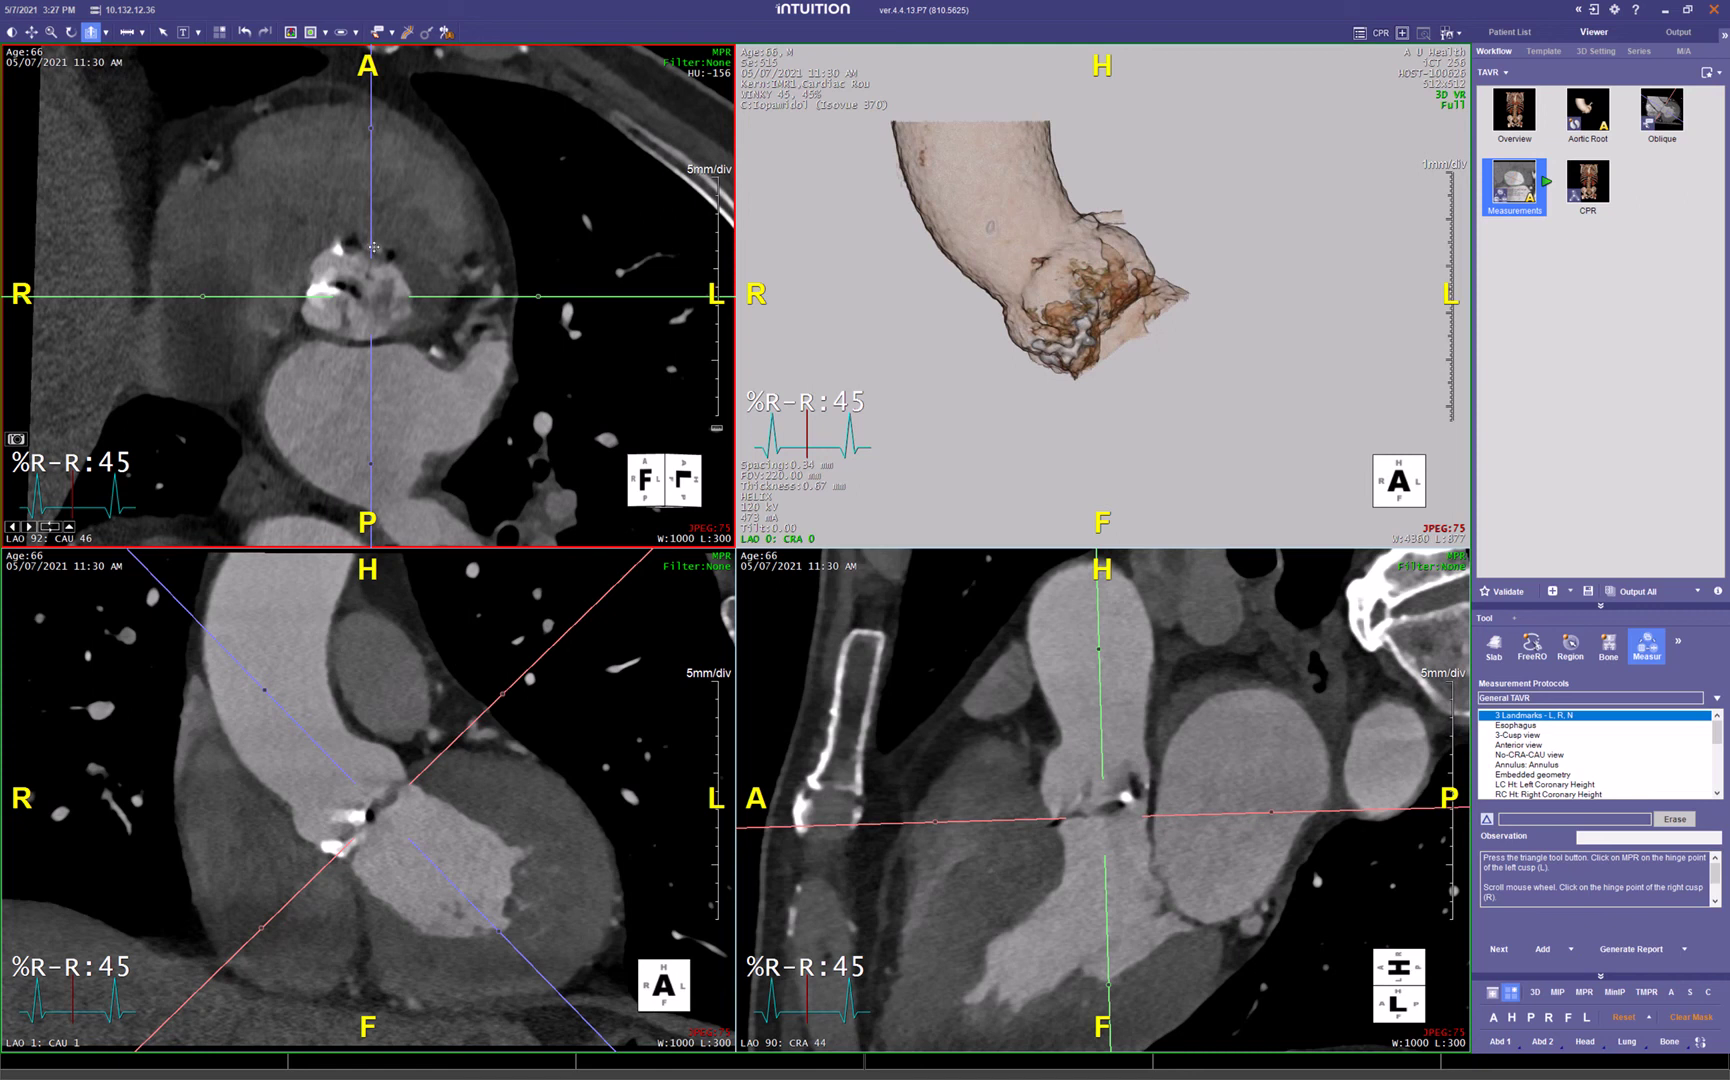
scroll(378, 252, "up", 3)
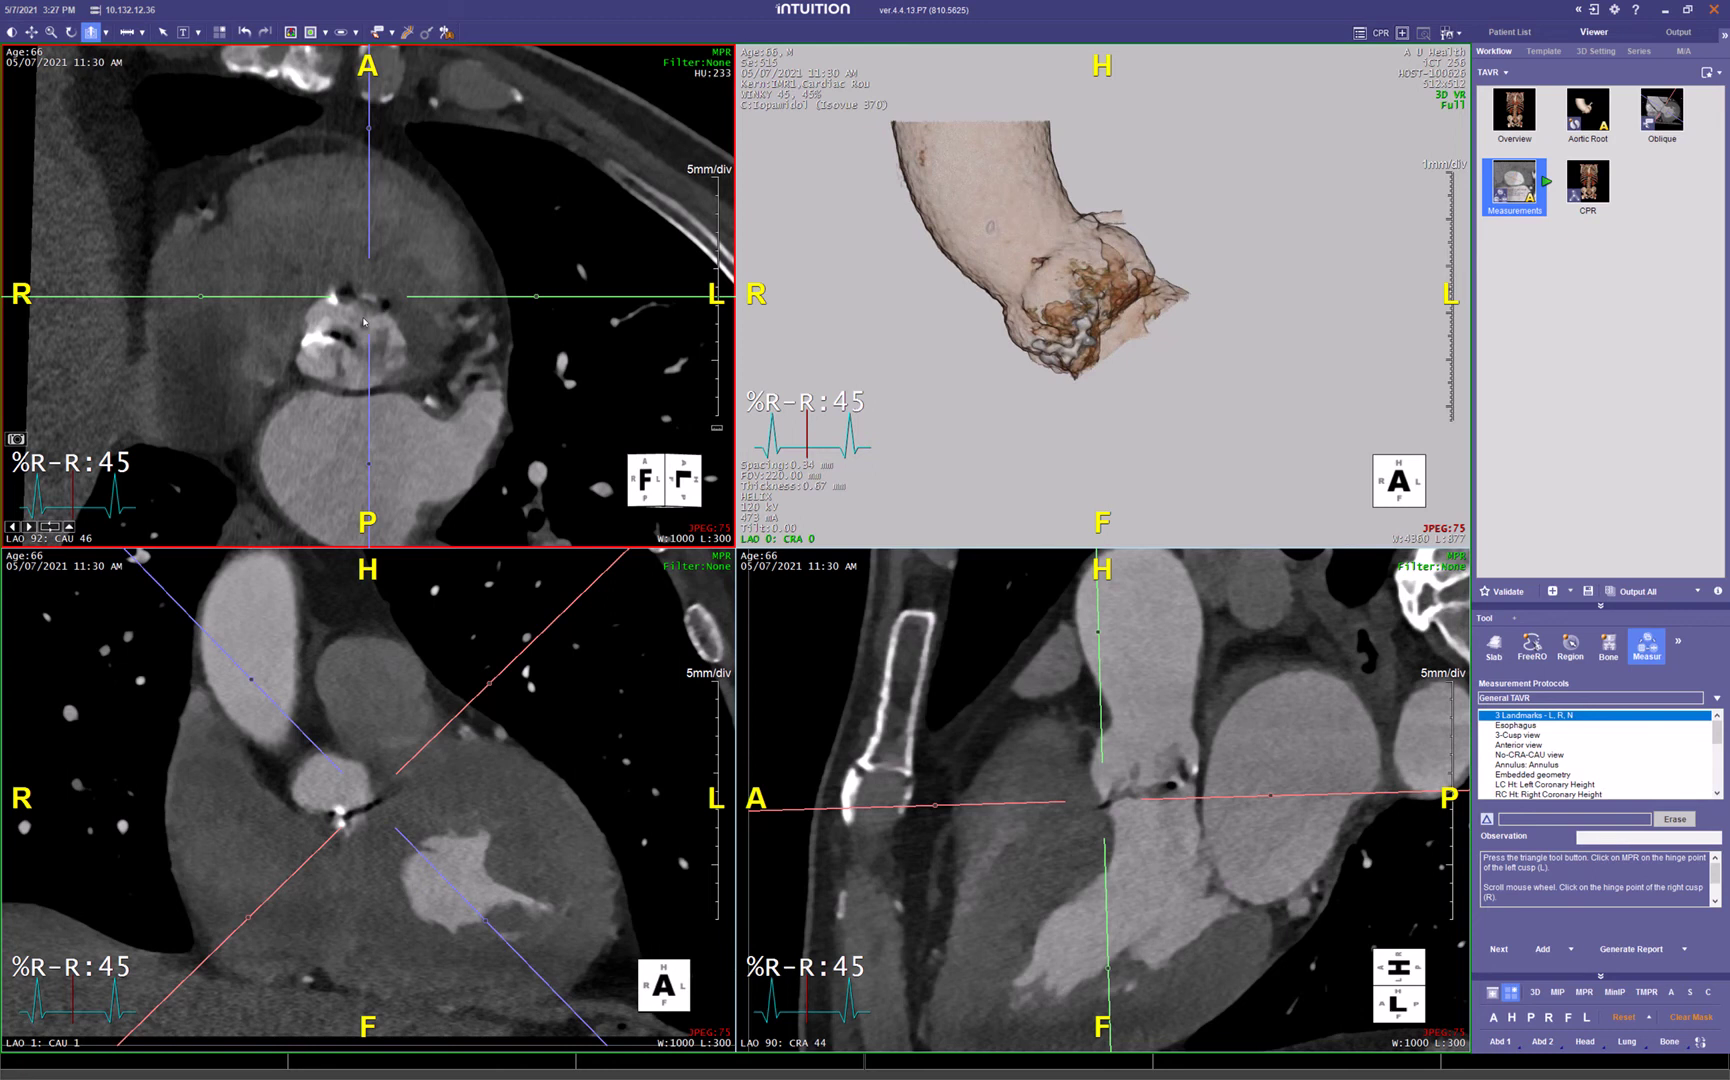
right_click_drag(373, 311, 351, 298)
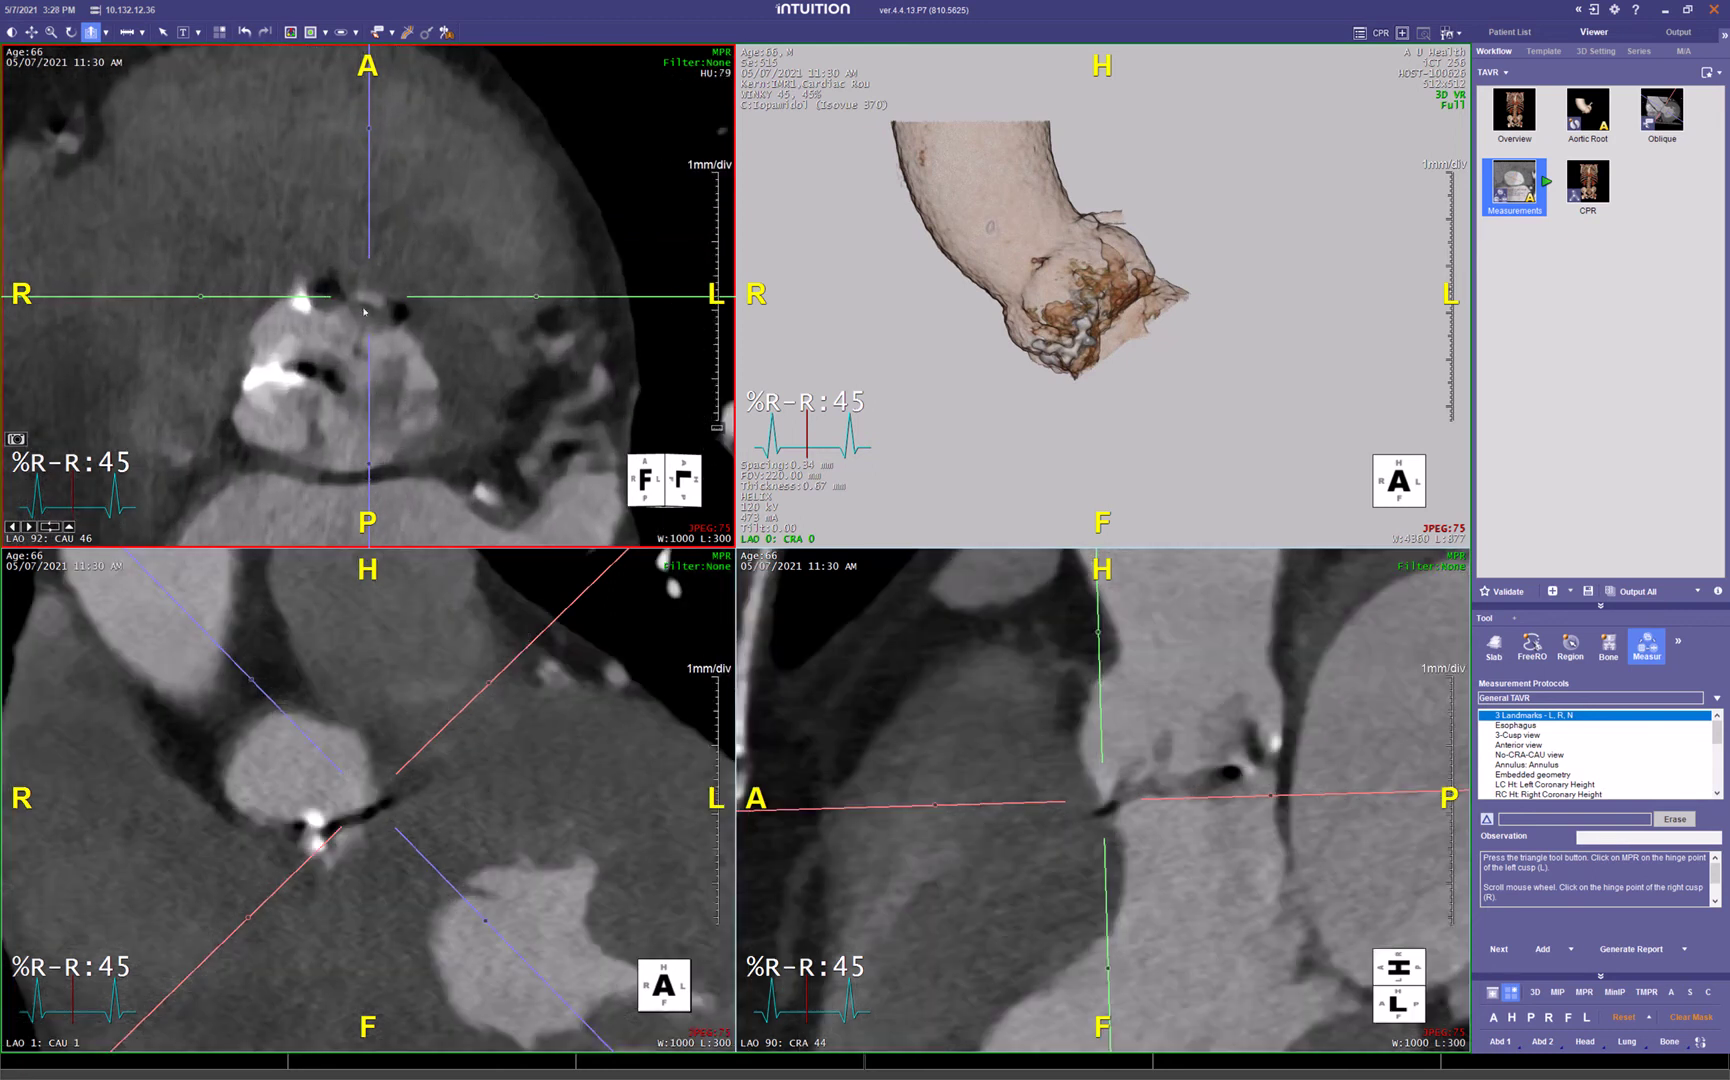
Recentre the oblique planes on the valve and rotate the axial crosshair to align with the cusps.
scroll(392, 322, "down", 5)
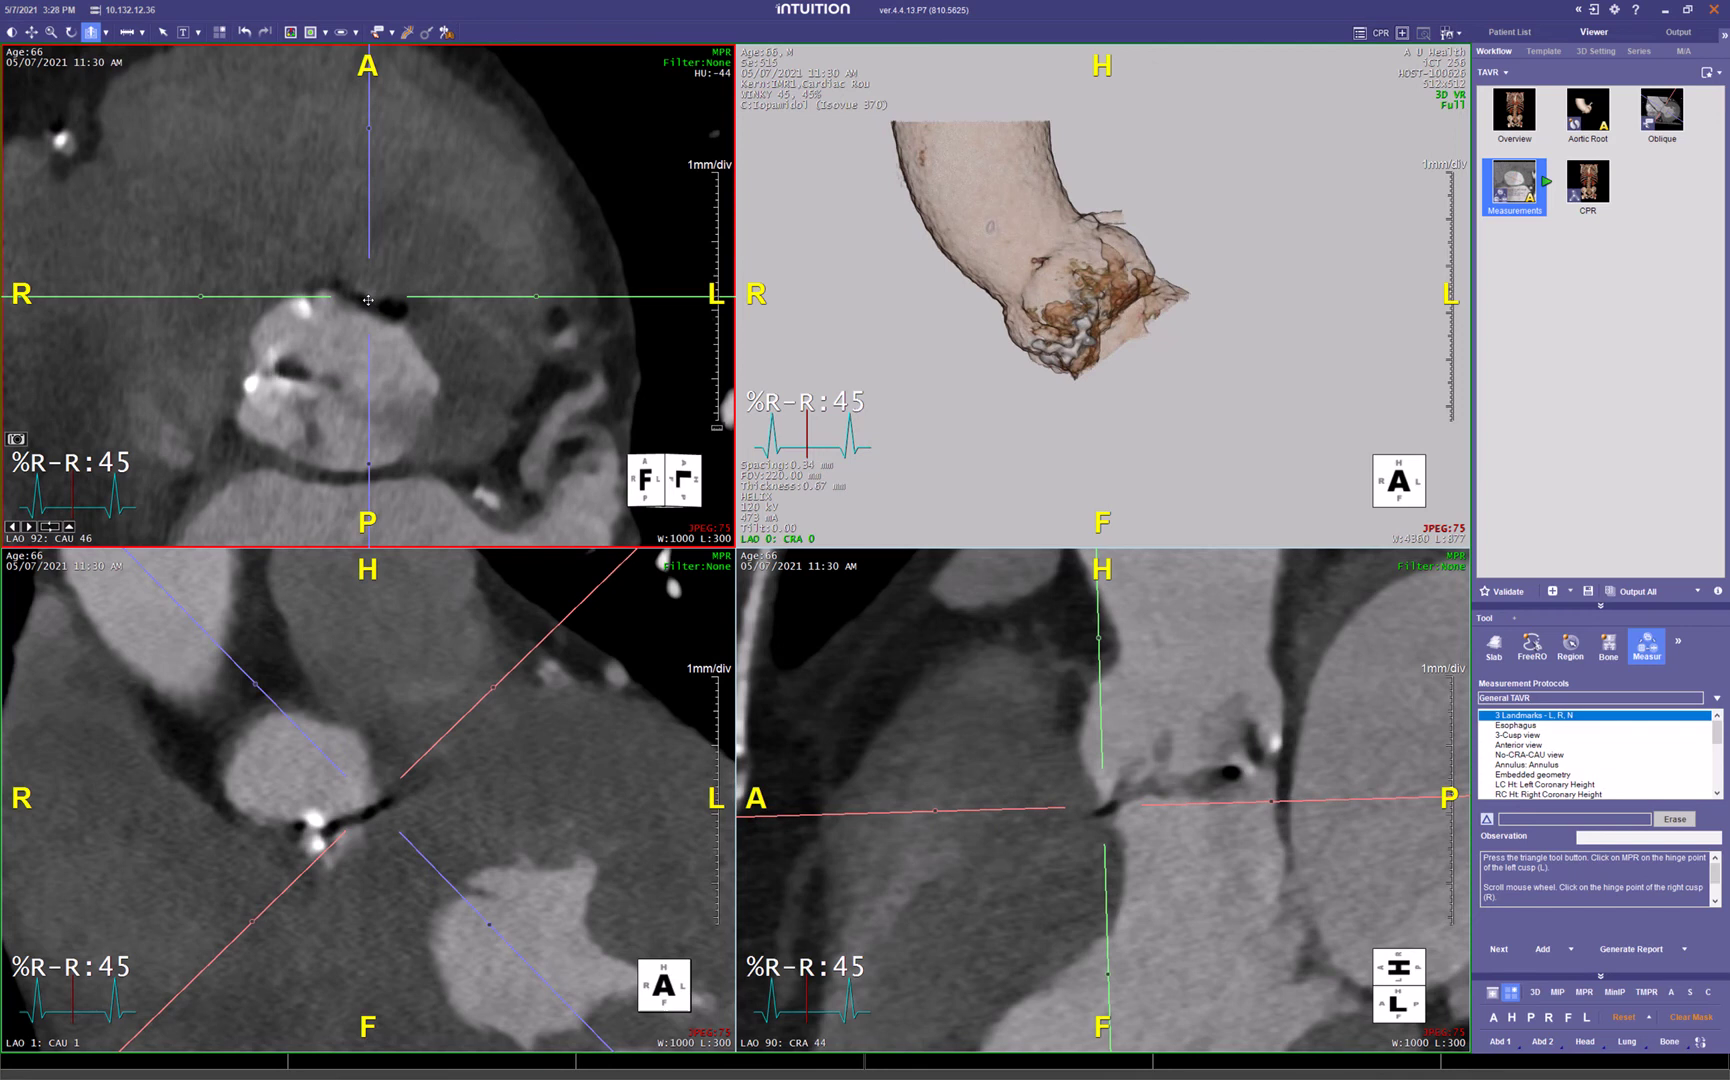
left_click(366, 297)
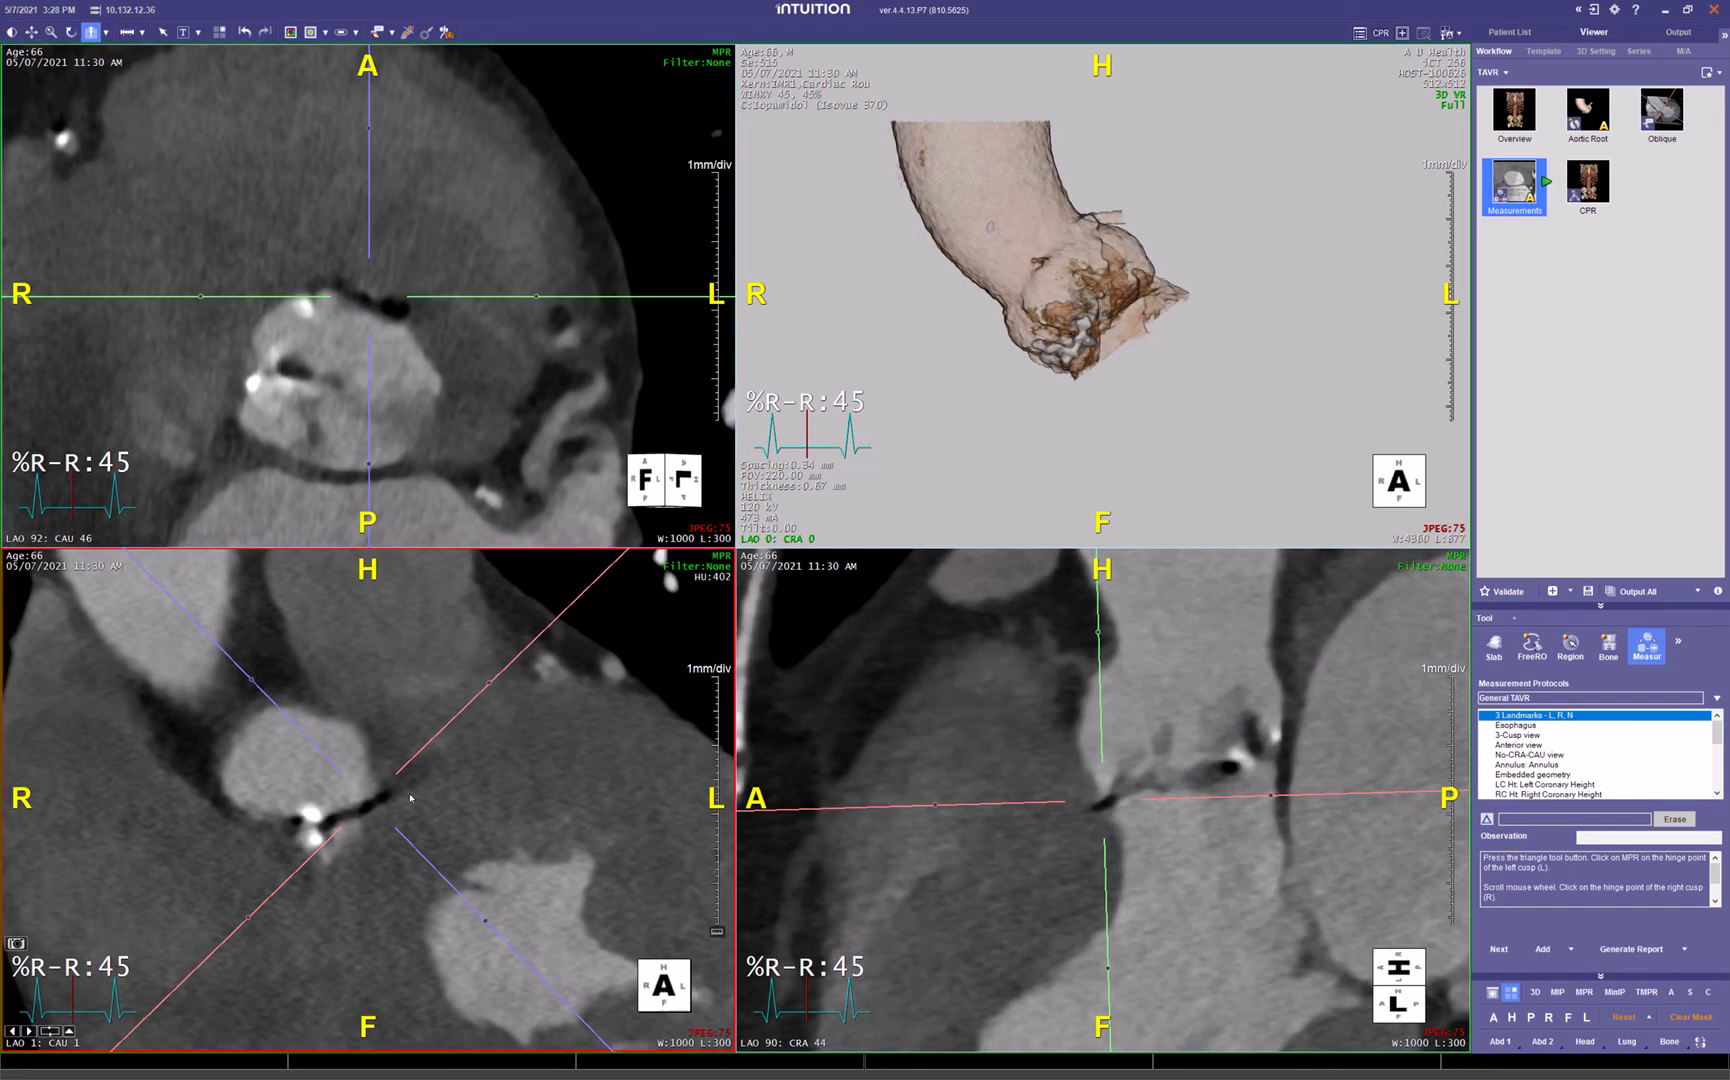
left_click(897, 717)
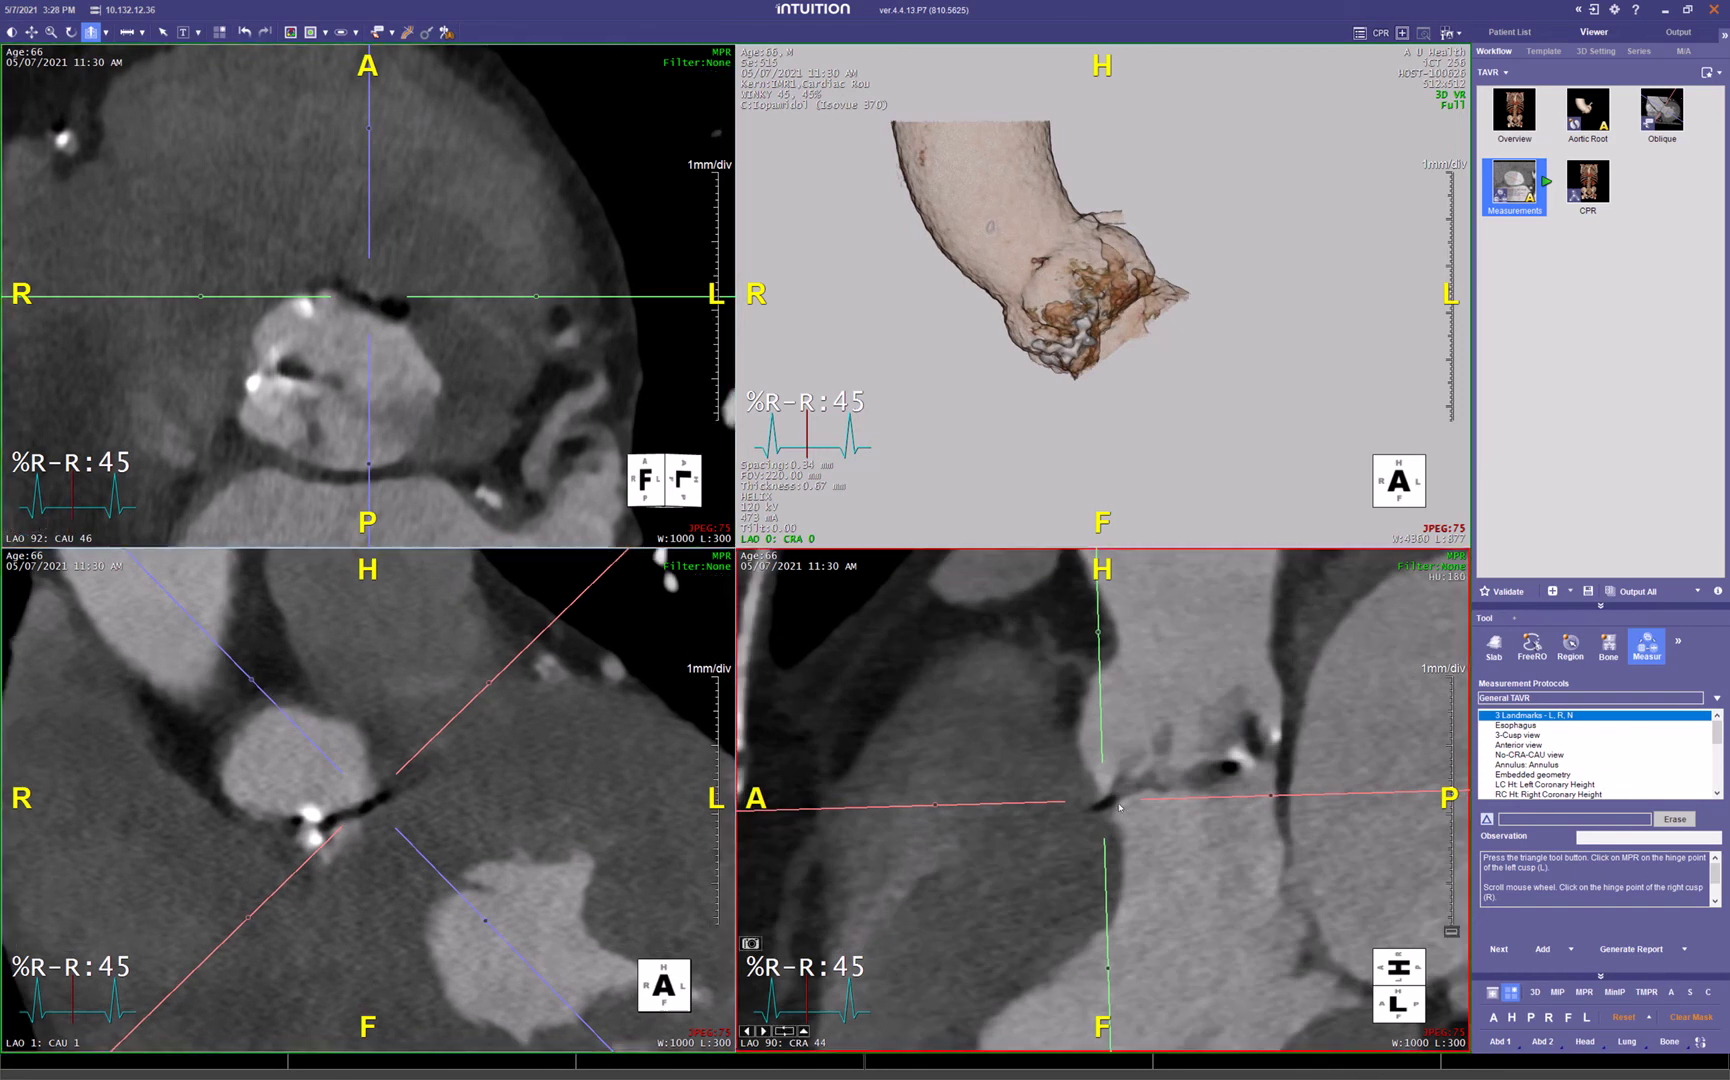
left_click(706, 528)
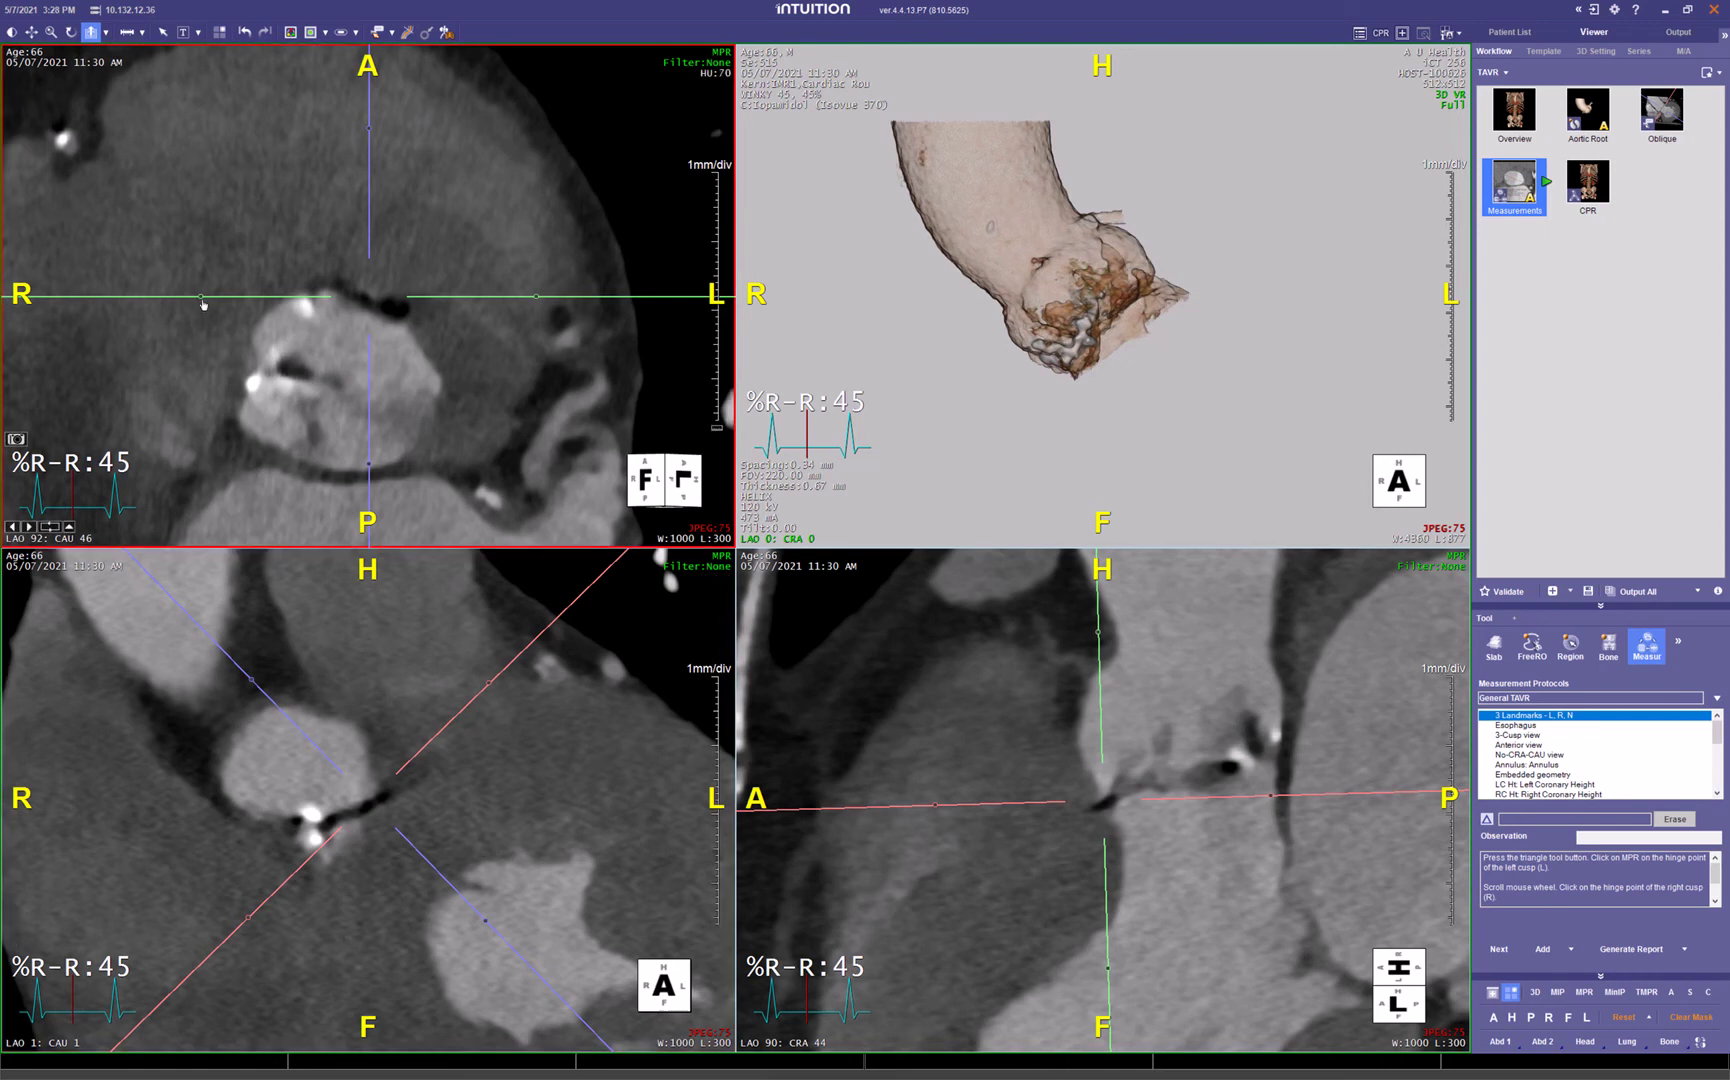
left_click_drag(201, 298, 268, 459)
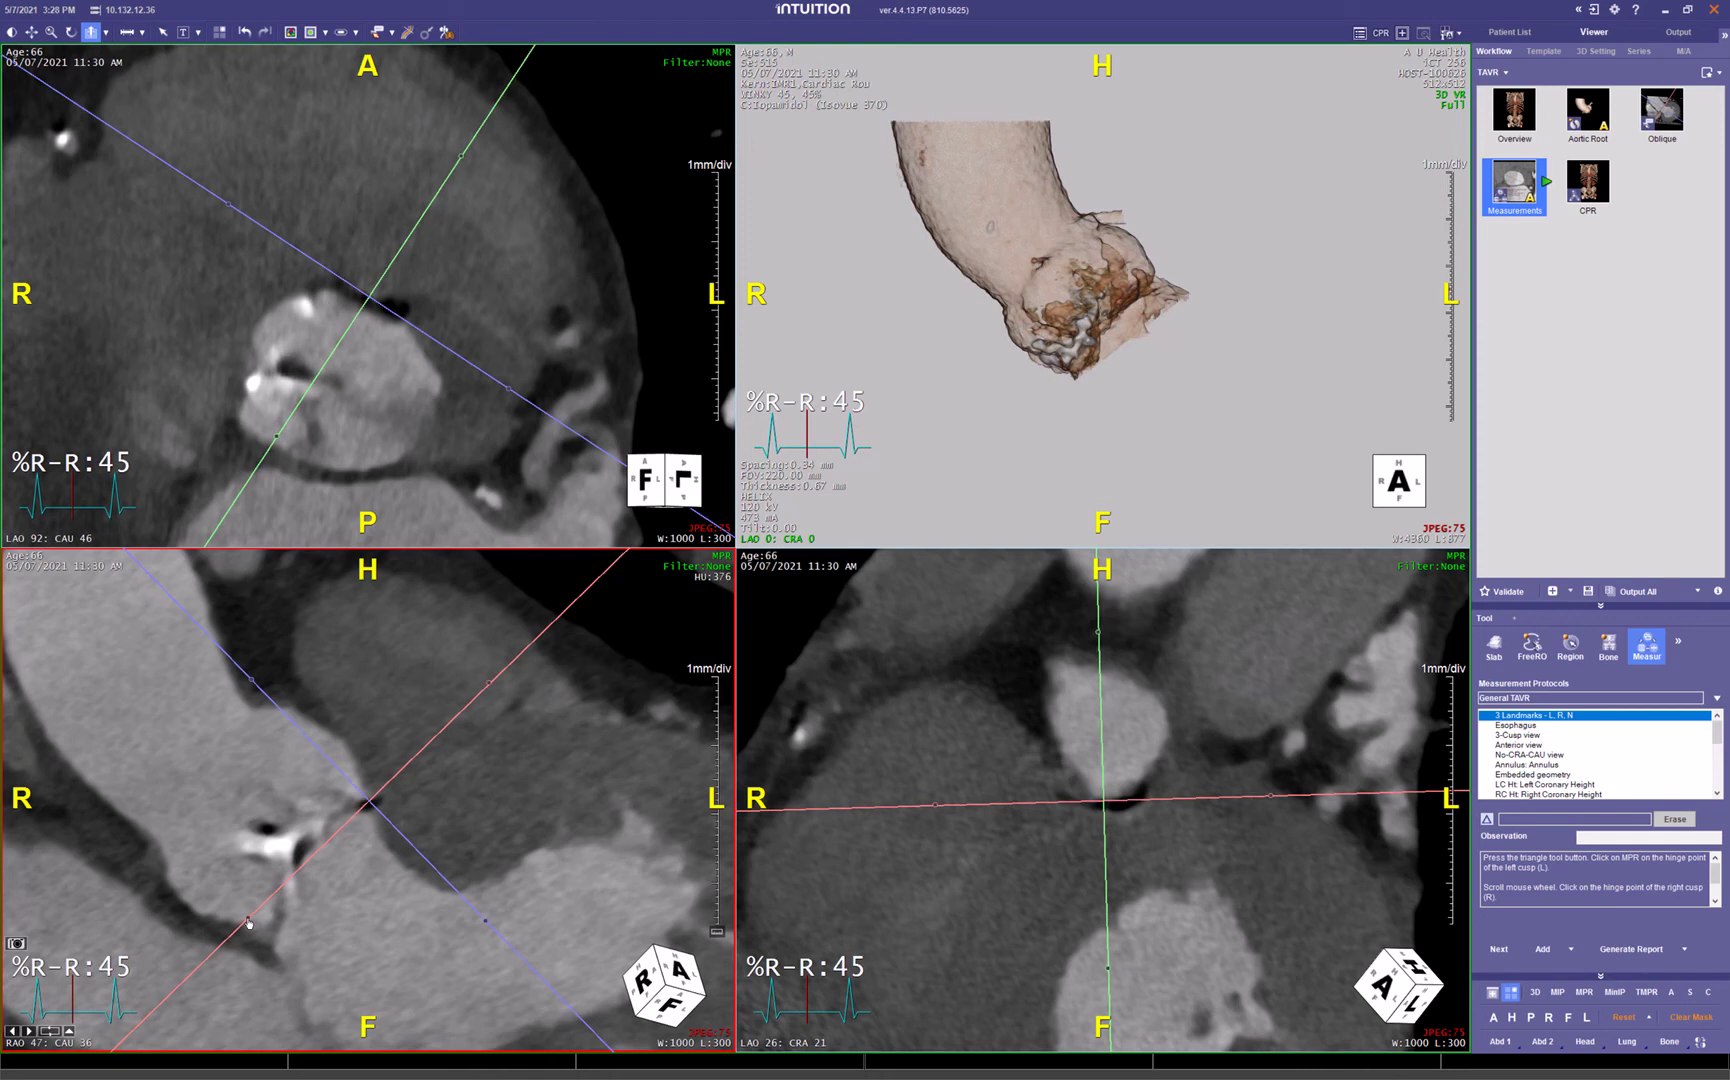
Rotate the oblique plane in the lower-left MPR, then page the lower-right MPR down toward the annulus.
left_click_drag(249, 924, 277, 940)
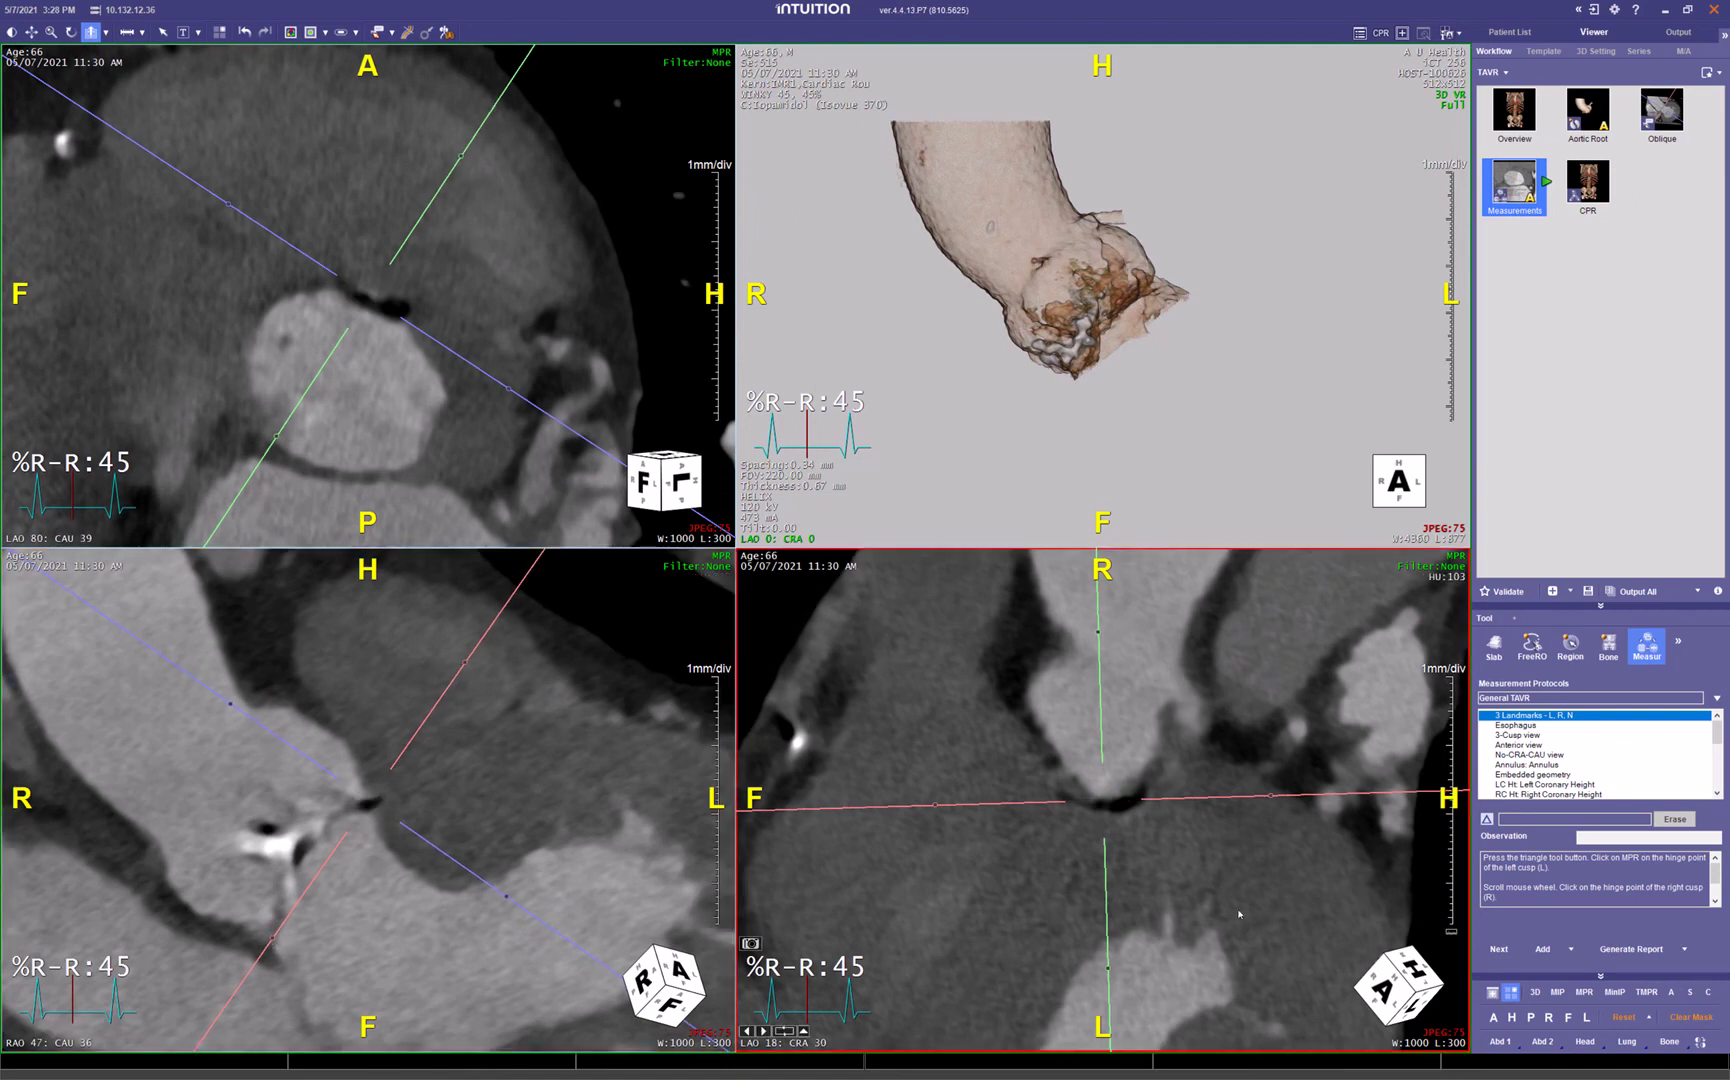
scroll(1236, 903, "down", 2)
scroll(1236, 901, "down", 6)
scroll(1249, 860, "down", 8)
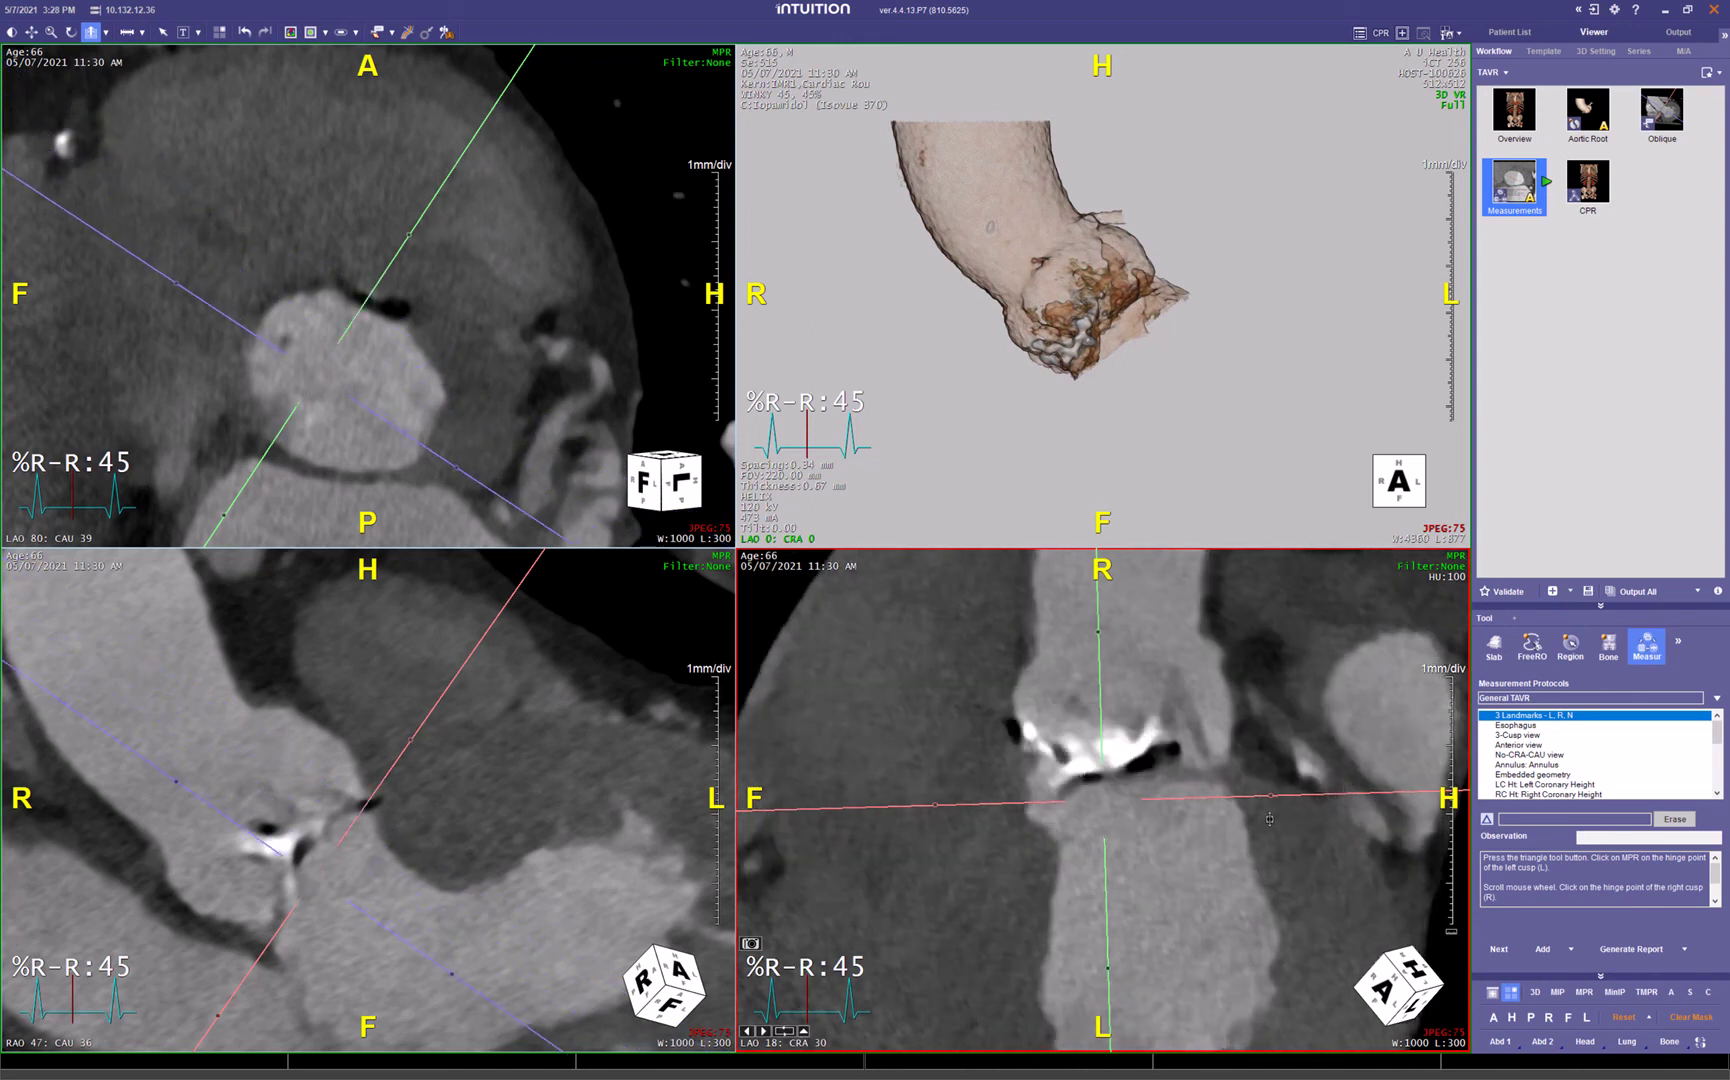
scroll(1269, 819, "down", 8)
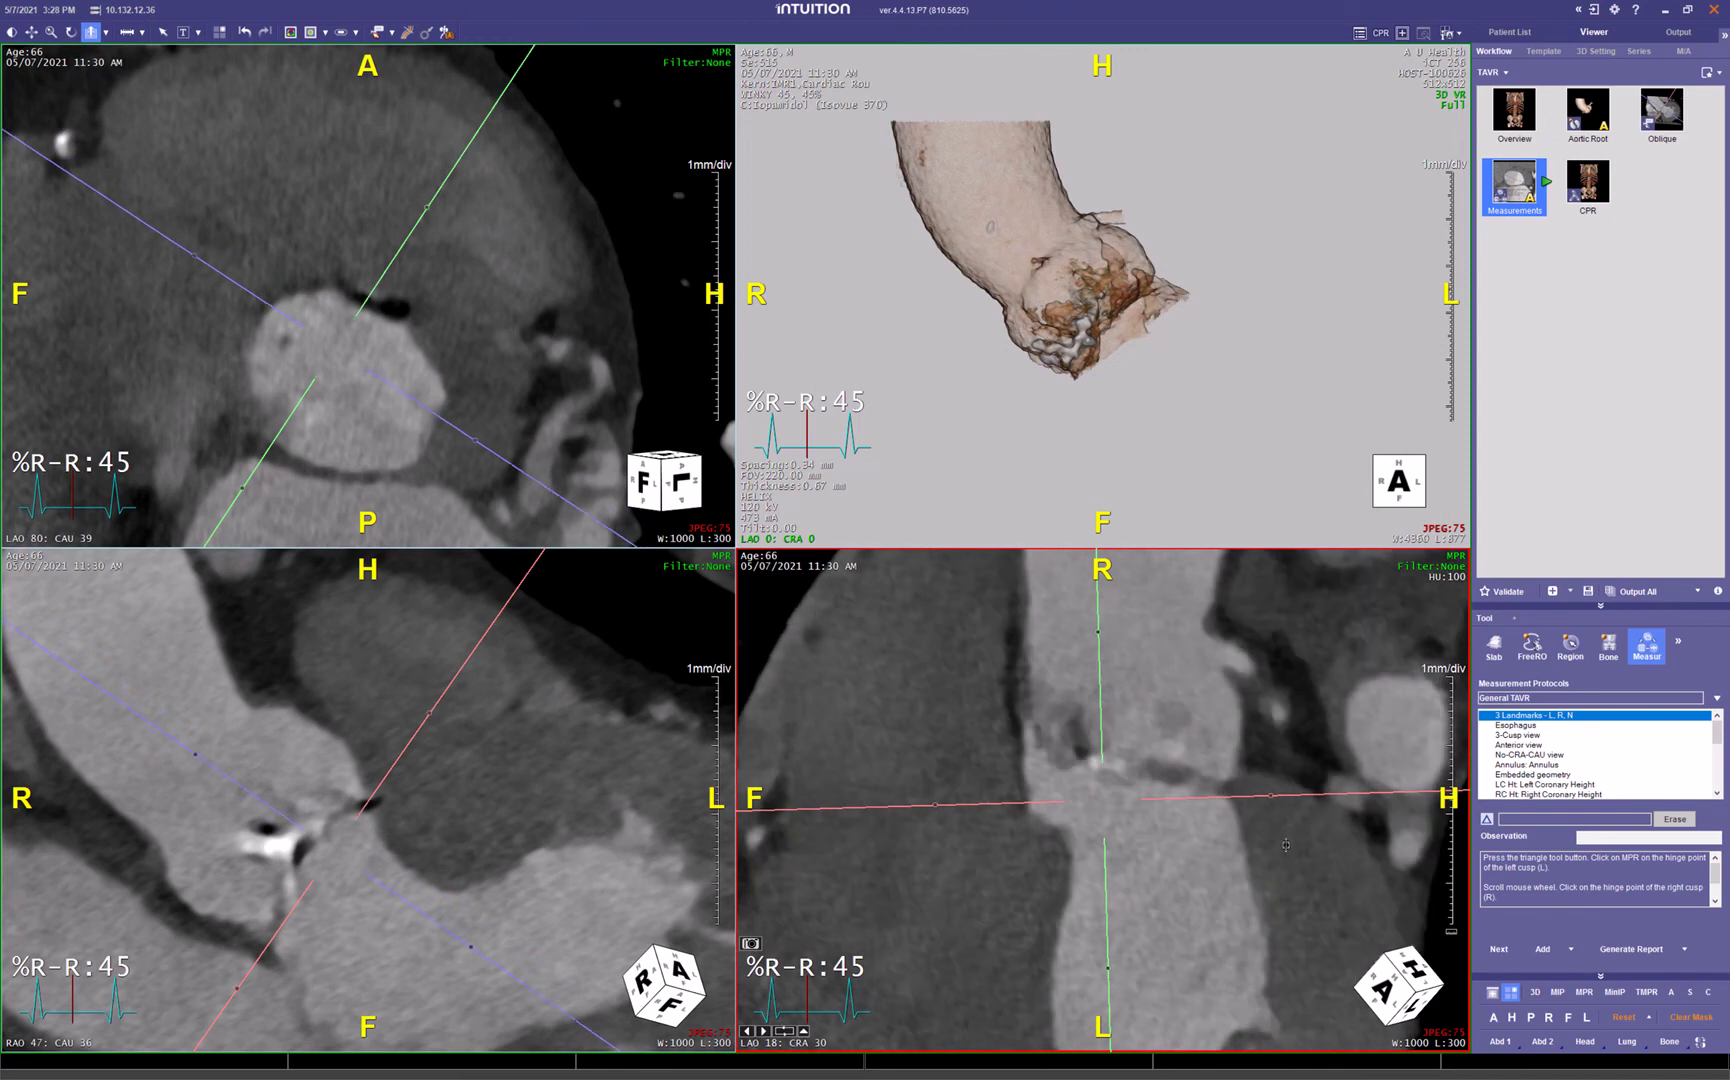
scroll(1288, 842, "down", 6)
scroll(1291, 839, "down", 5)
scroll(1291, 855, "down", 4)
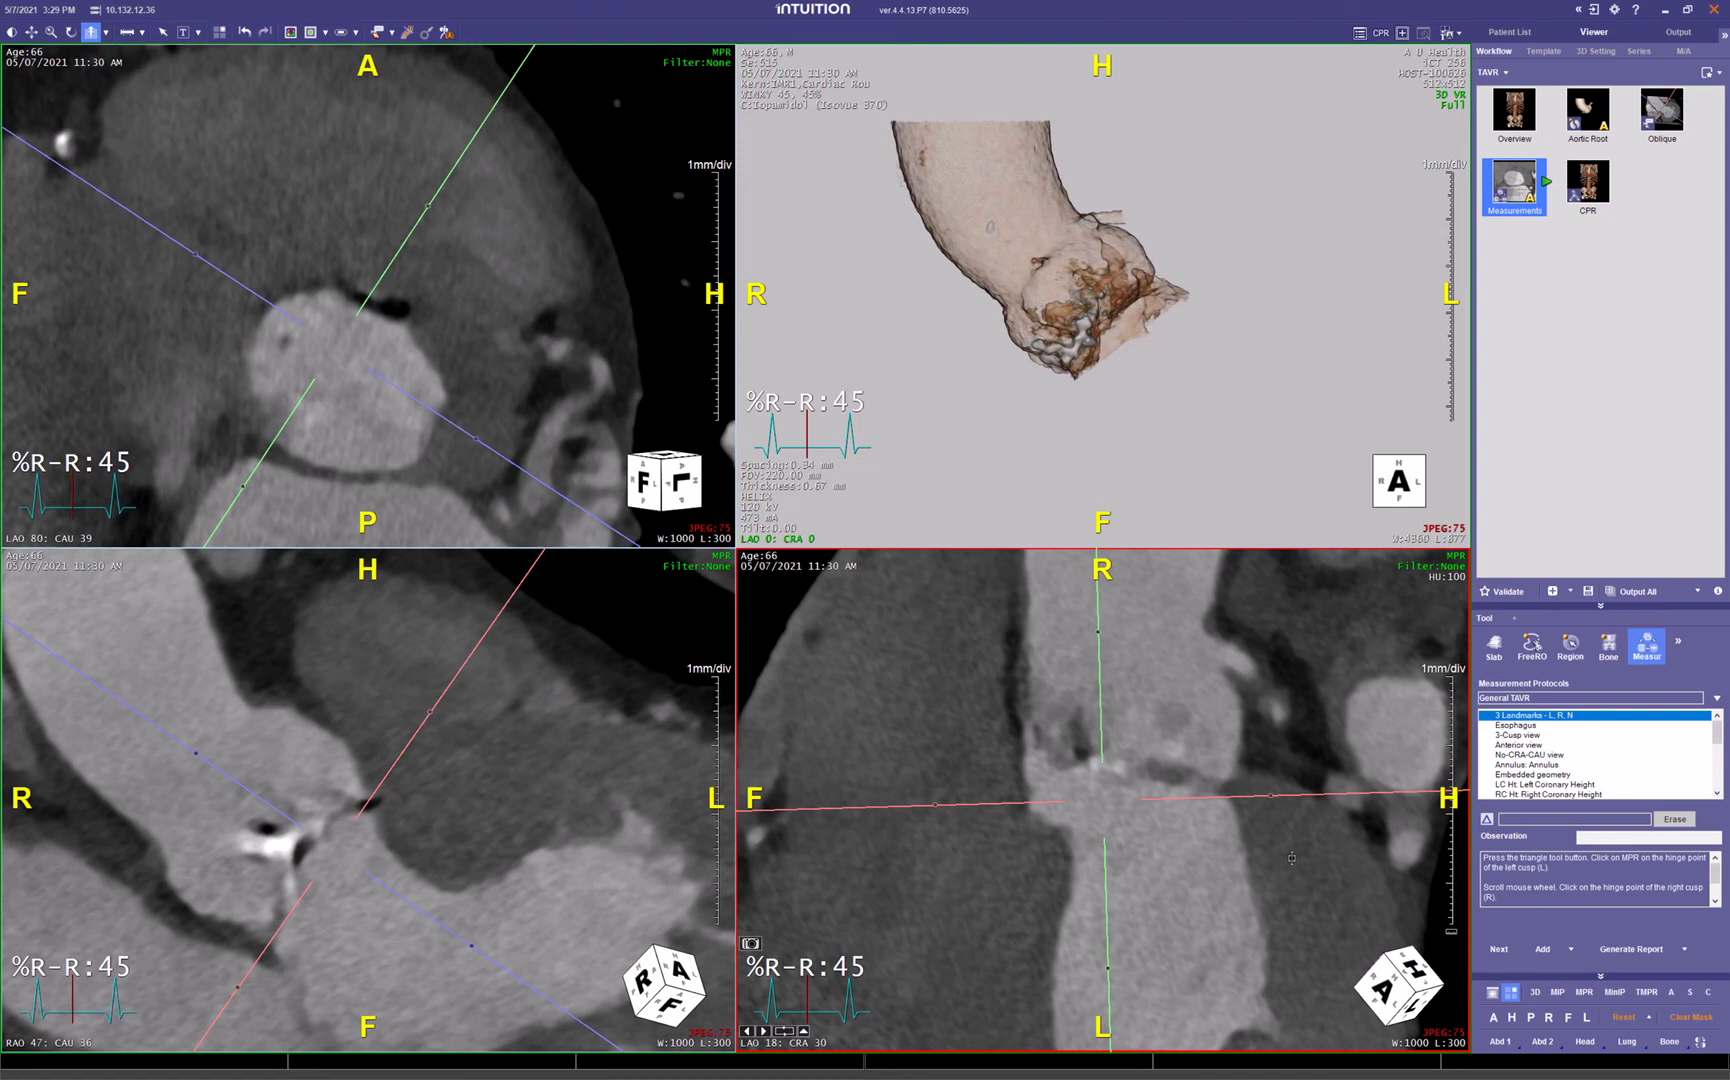
scroll(1291, 857, "down", 3)
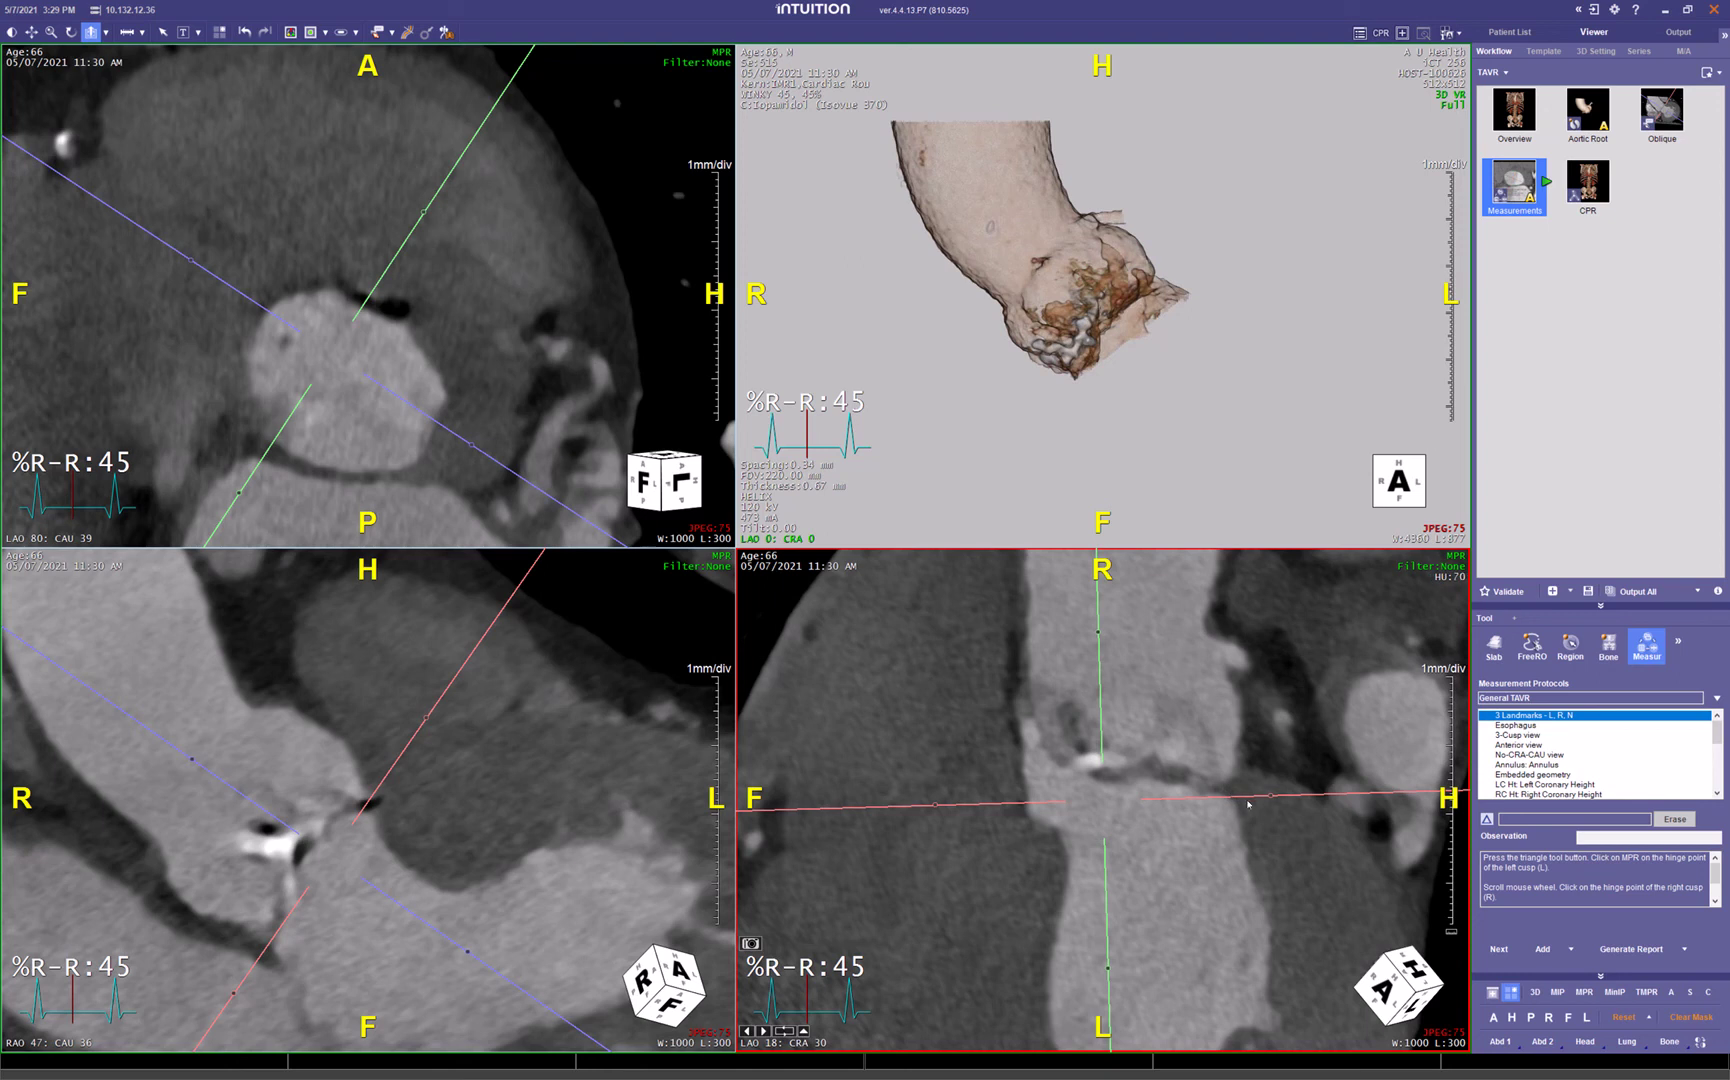
Fine-tune the annulus plane angle, then show the 3D Setting panel and Region segmentation tools.
left_click_drag(1273, 800, 1268, 791)
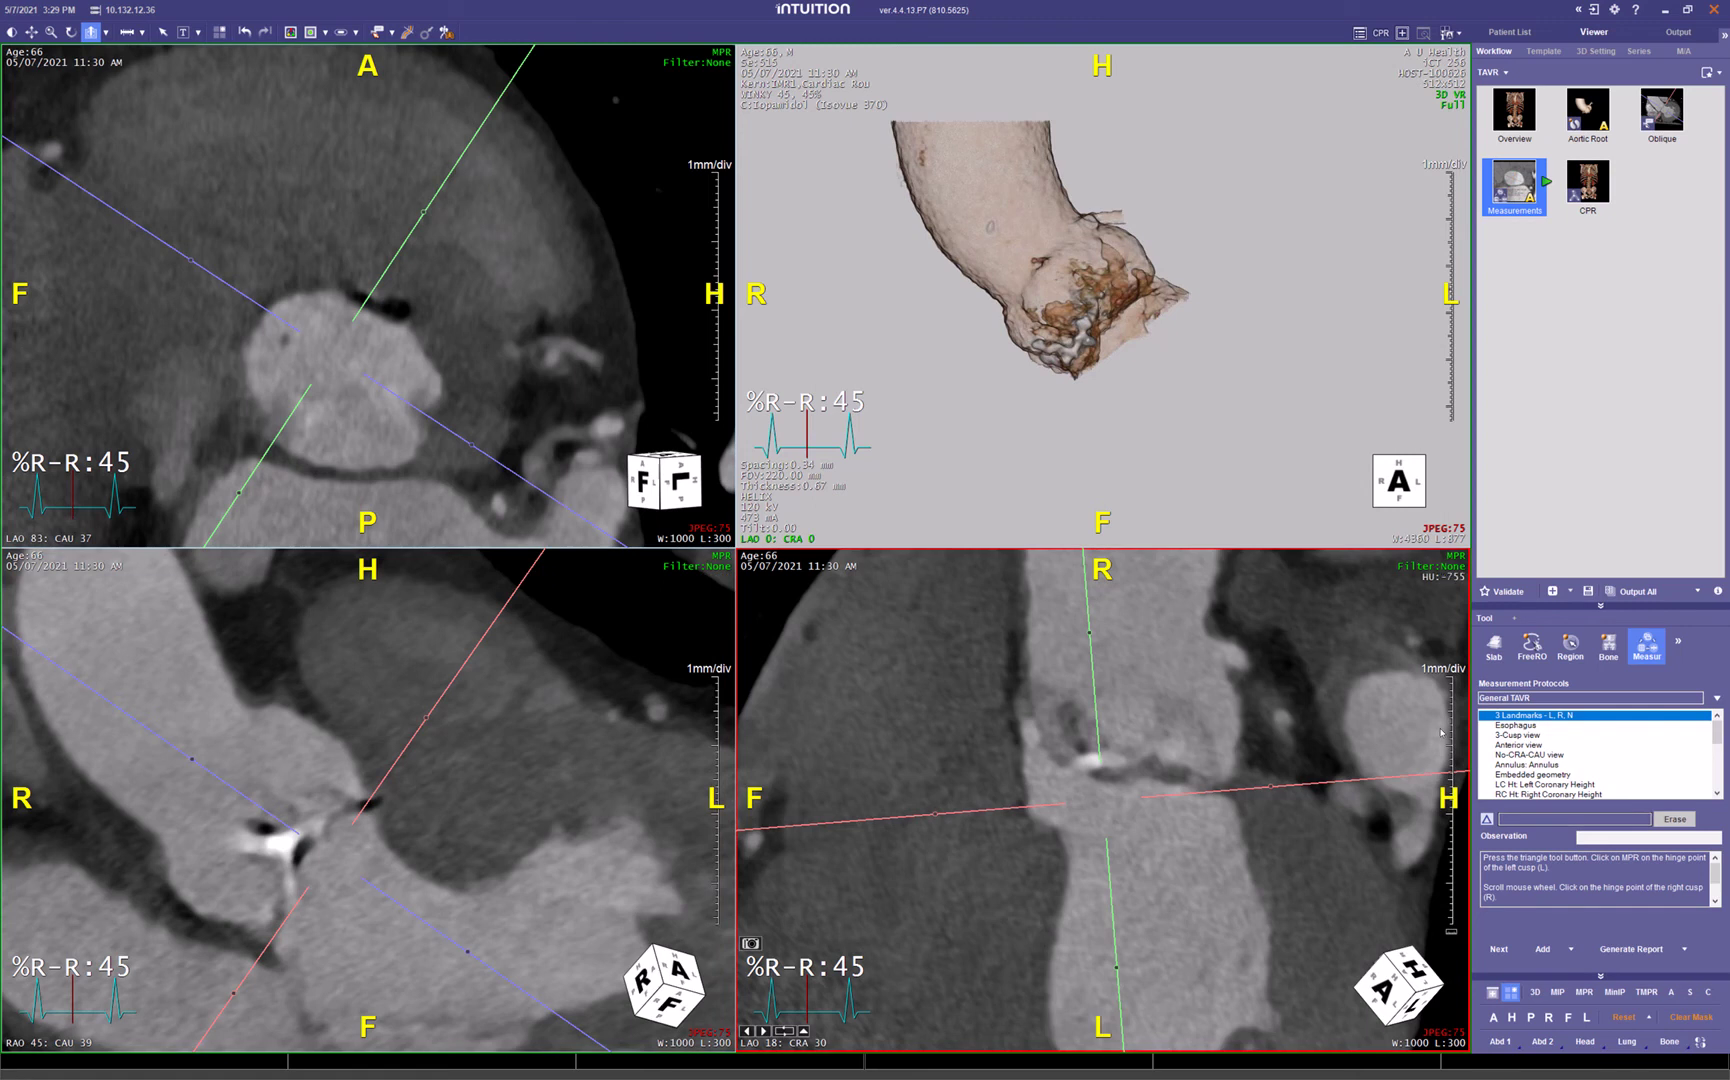
left_click(1595, 51)
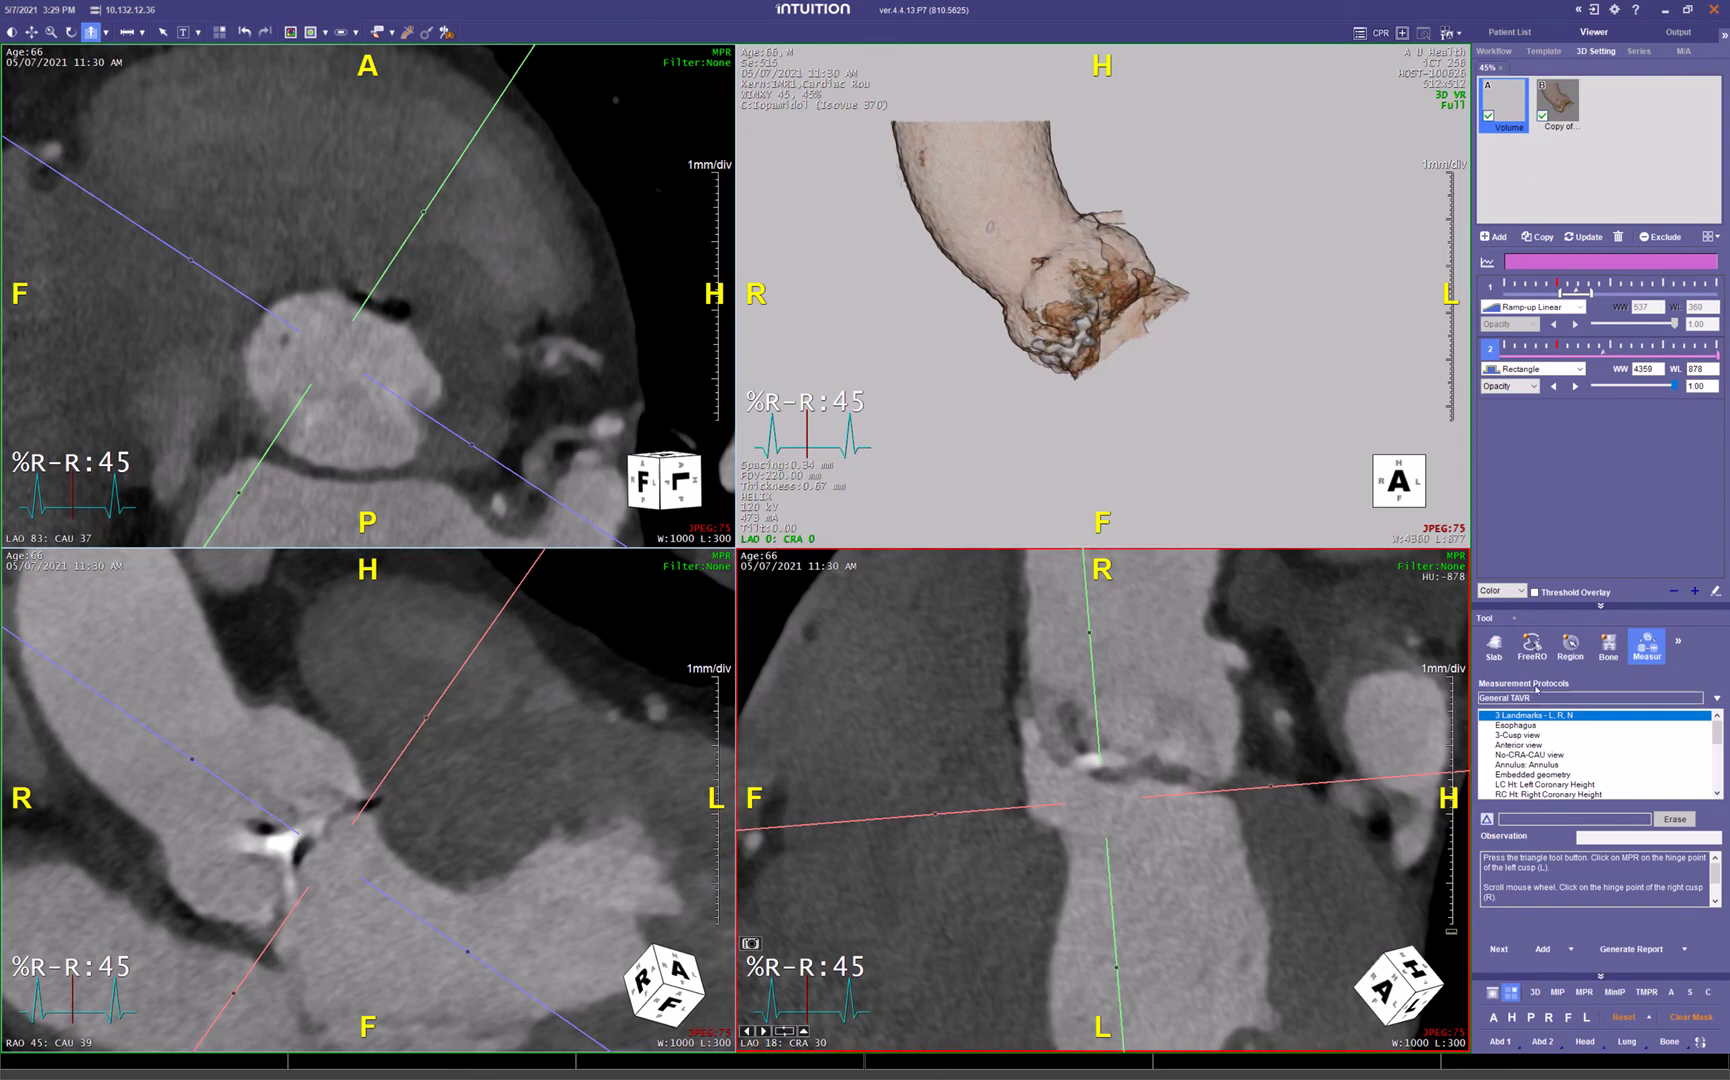
left_click(1570, 645)
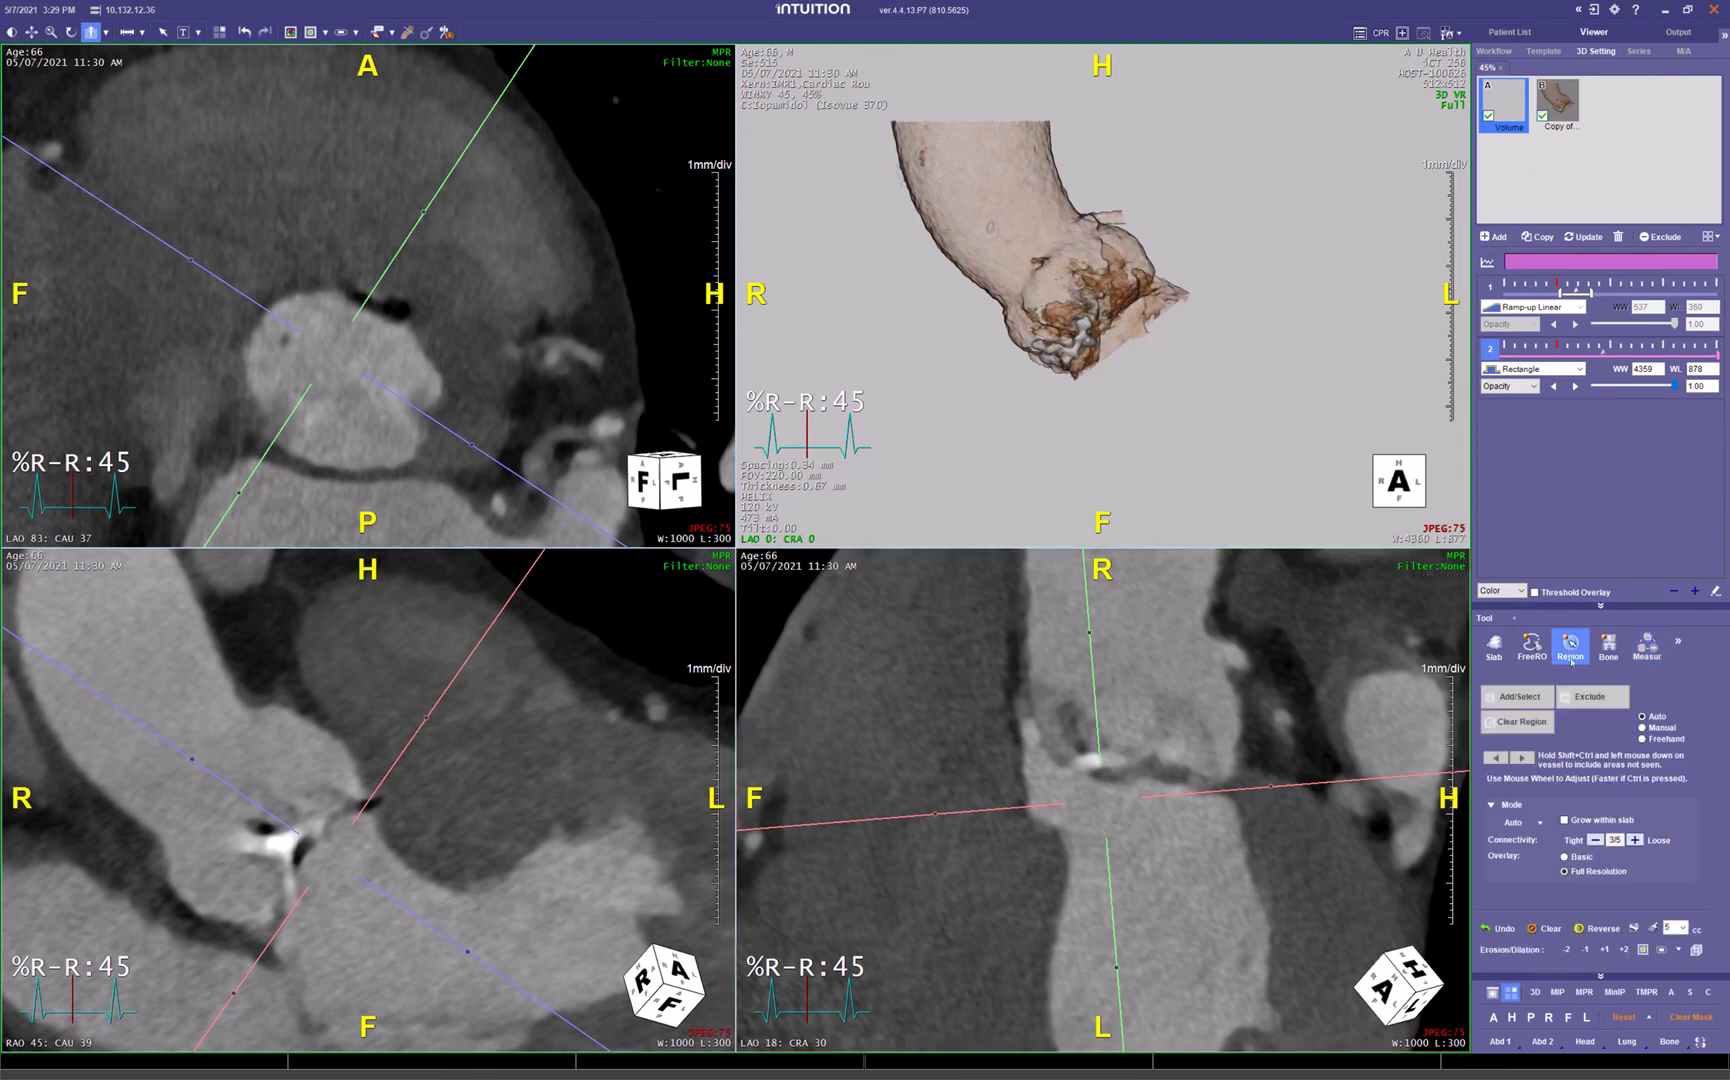